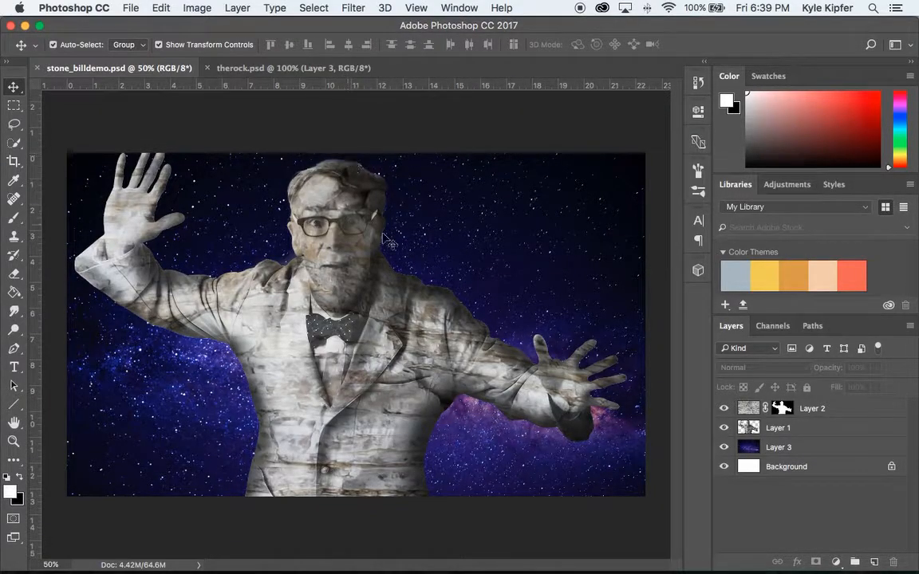
Step: Switch to the therock.psd document and examine the finished stone-texture composite with no layer selected
click(283, 72)
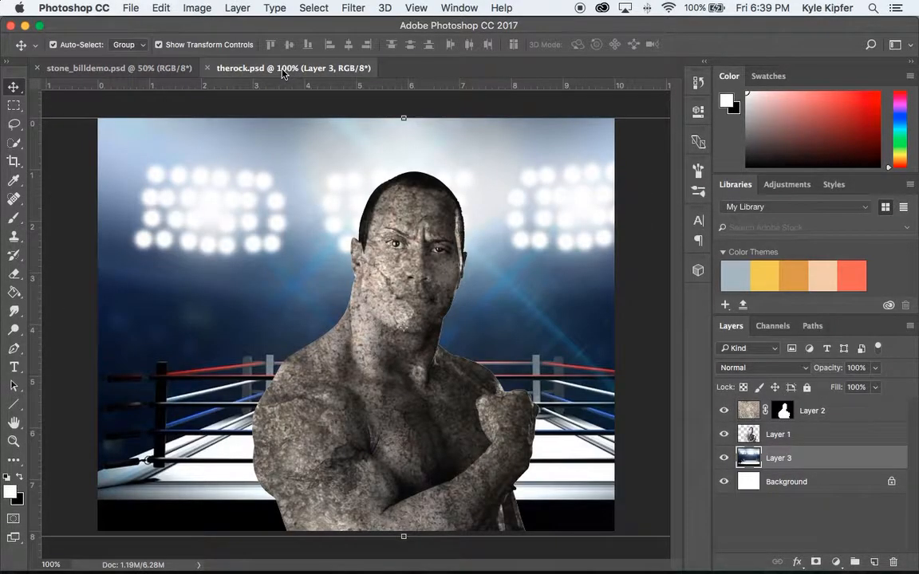
click(58, 181)
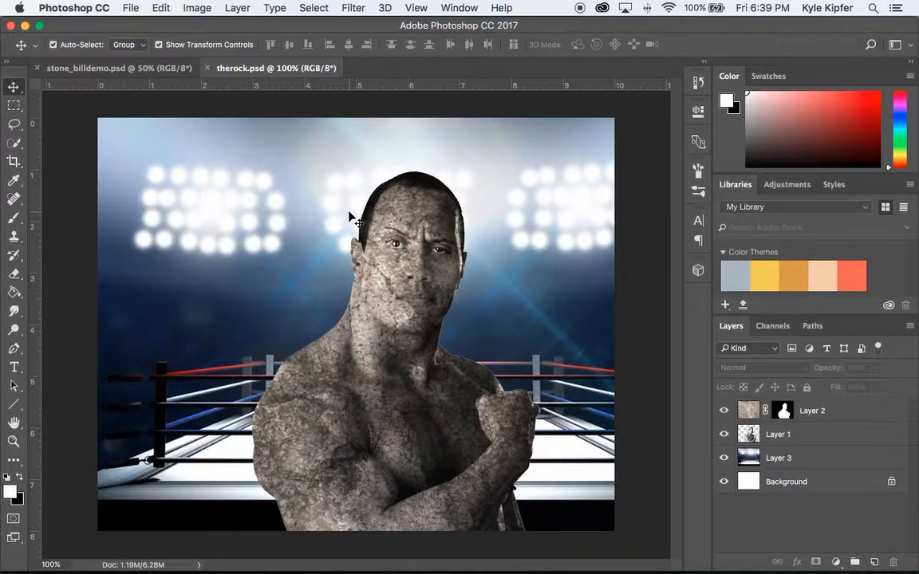
Step: Create a new 10 x 8 inch RGB document at 72 ppi with a white background
click(128, 8)
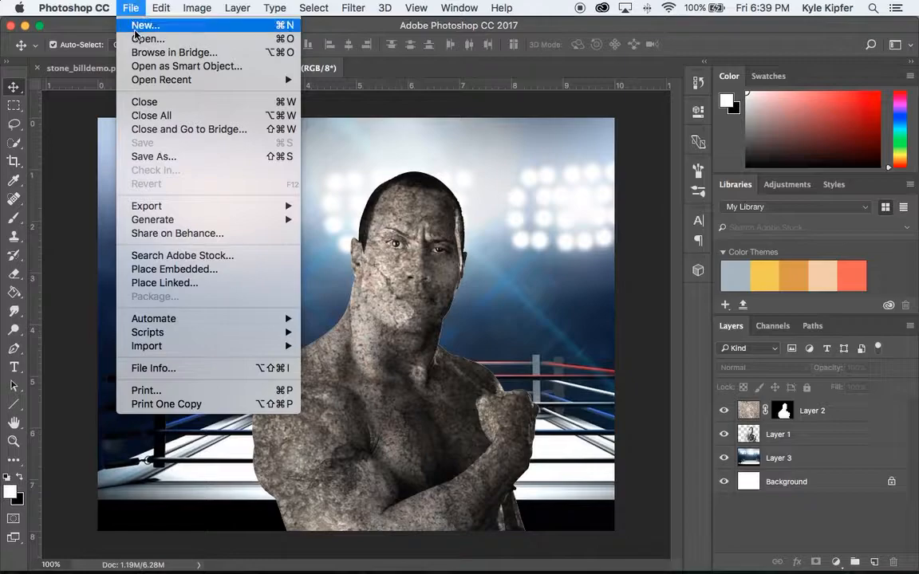
click(139, 27)
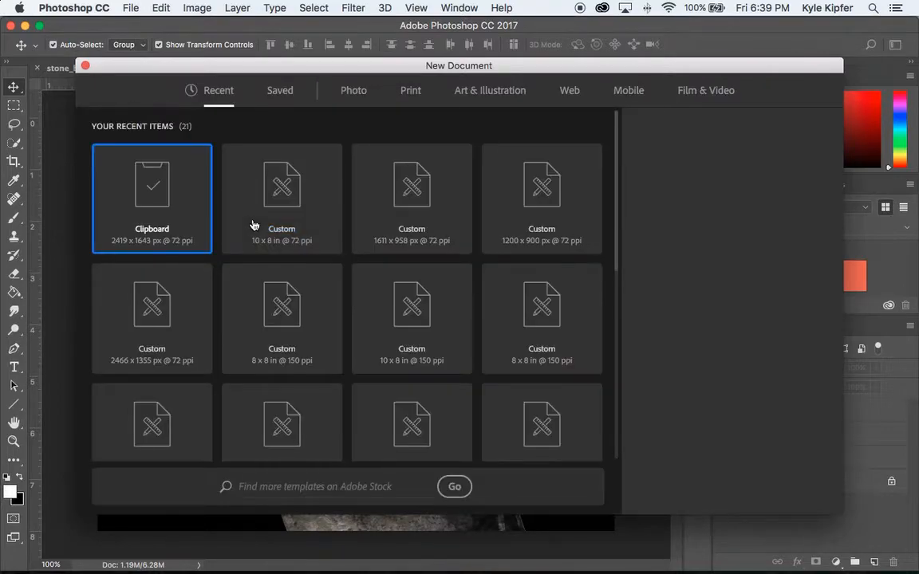
click(297, 204)
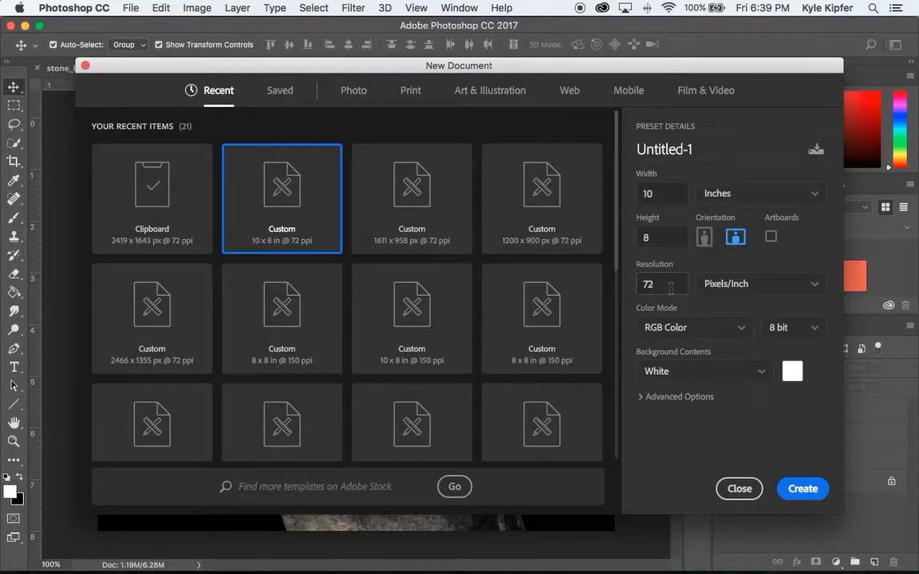
click(812, 490)
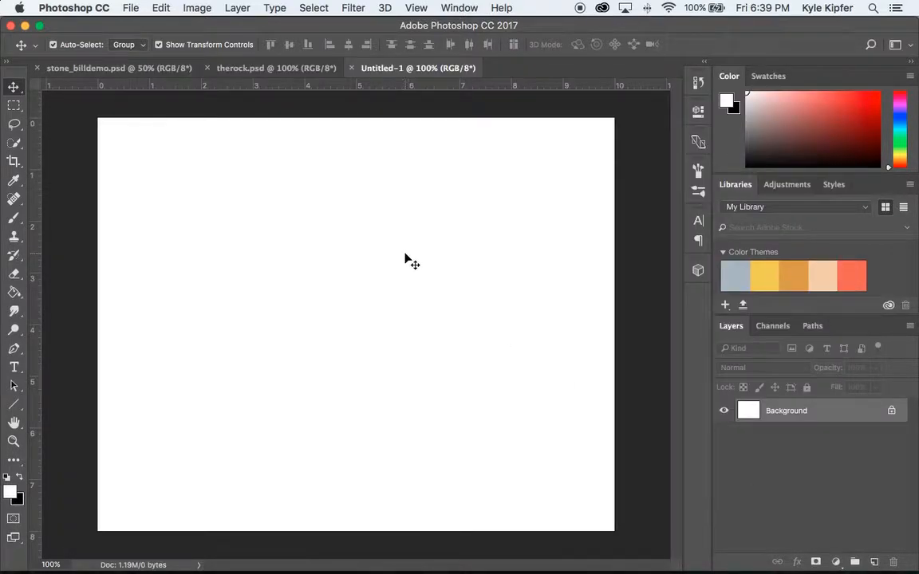
Step: Copy the transparent image of The Rock from the Google results in Chrome and paste it into the new Photoshop document
key(super+v)
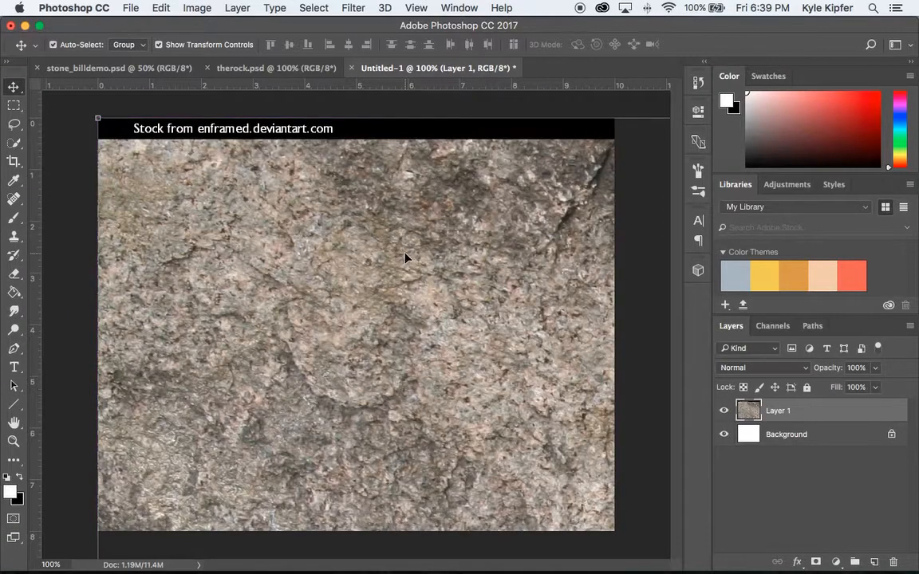
key(super+z)
key(super+Tab)
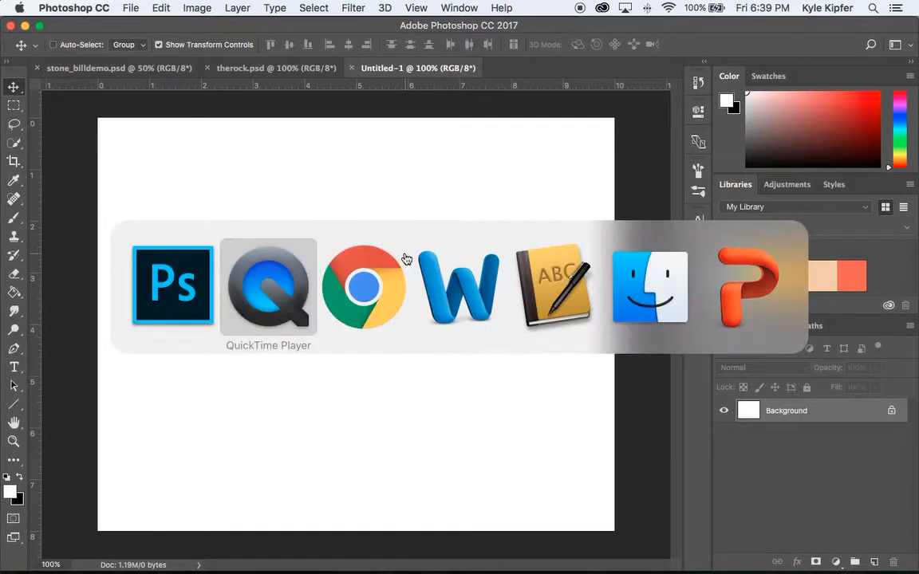
key(super+Tab)
right_click(296, 336)
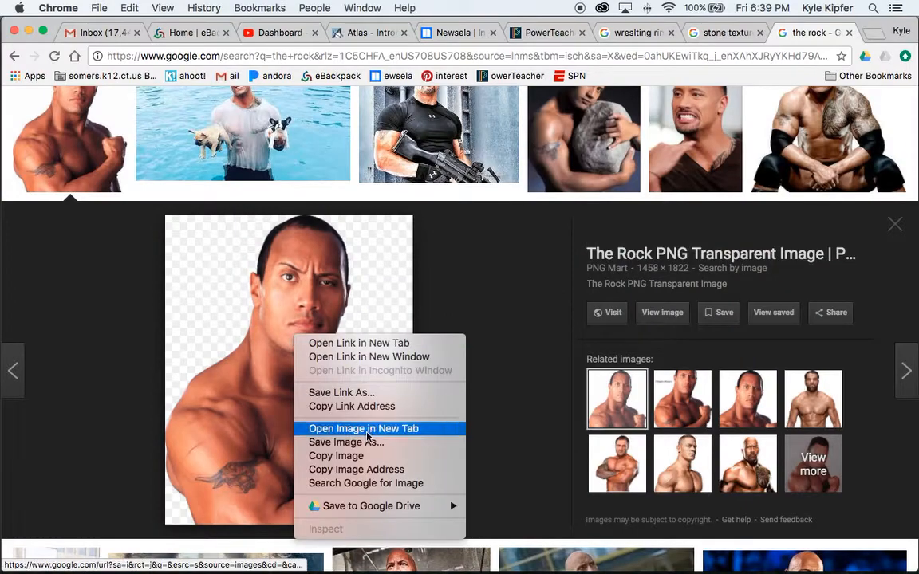
click(369, 455)
key(super+Tab)
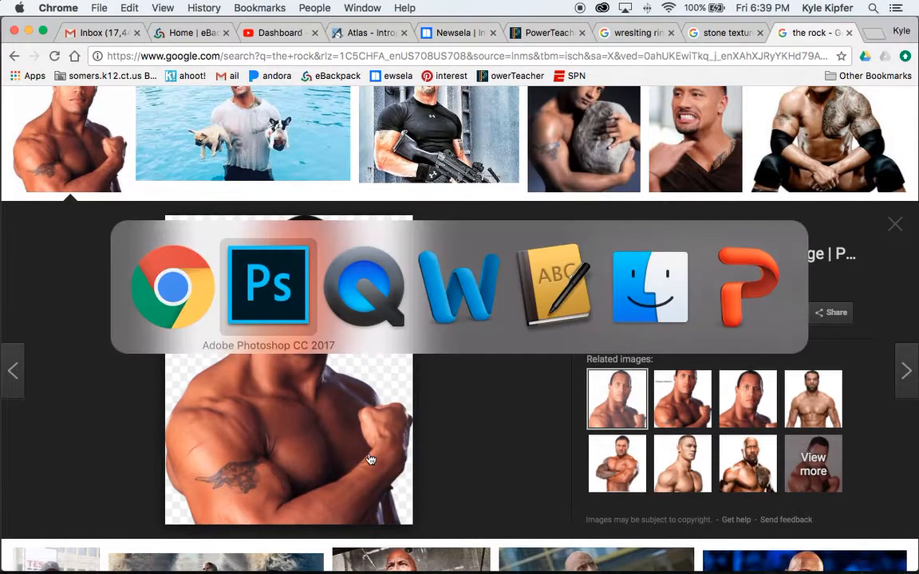
key(super+v)
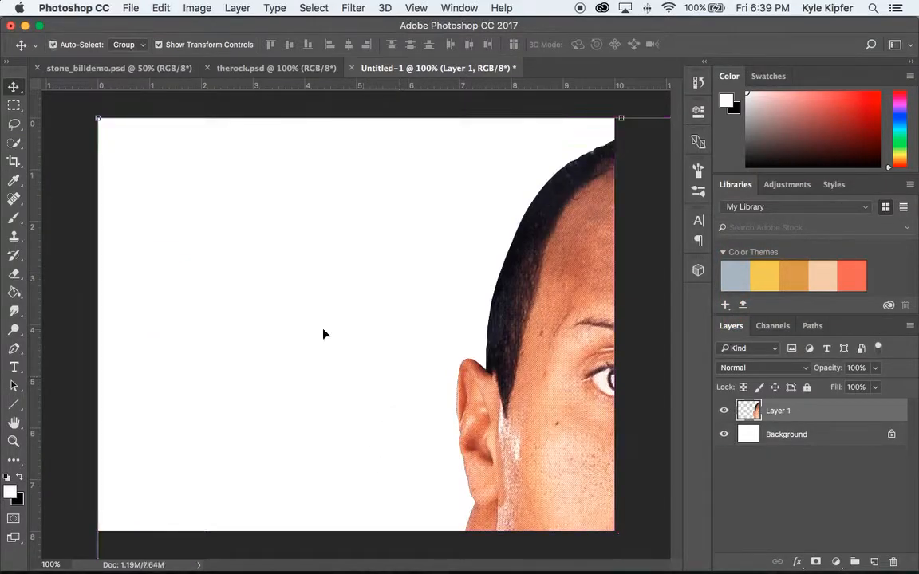
Step: Scale the pasted figure to about 25% with its base on the canvas's lower edge, and apply the transformation
drag(93, 117, 335, 254)
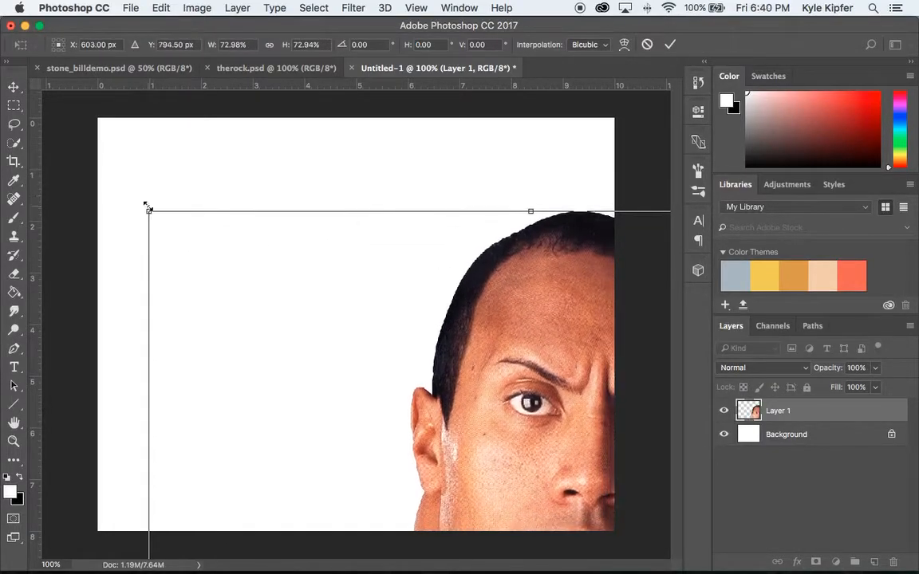
drag(149, 211, 457, 395)
drag(593, 503, 325, 242)
drag(86, 204, 447, 402)
drag(537, 523, 424, 190)
drag(213, 172, 318, 248)
drag(421, 353, 415, 306)
drag(279, 221, 269, 207)
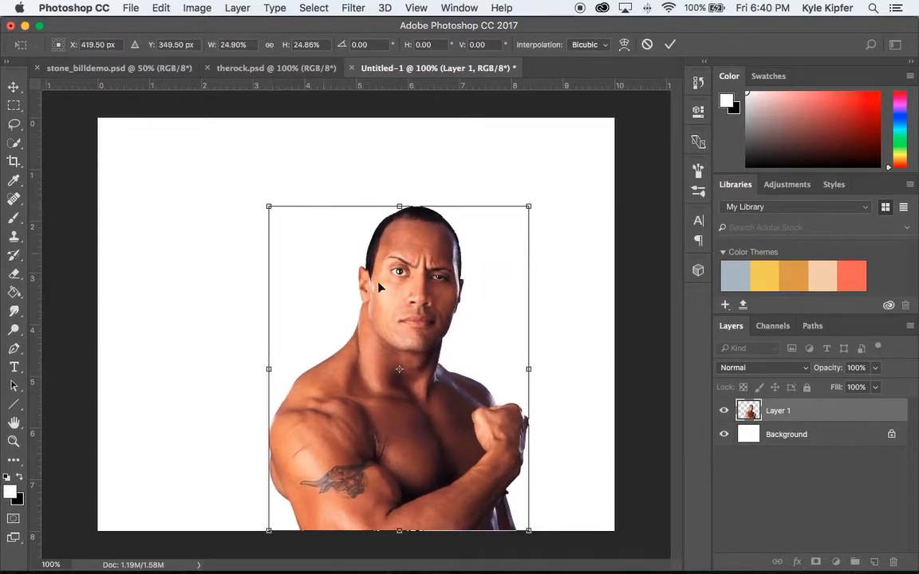
click(13, 90)
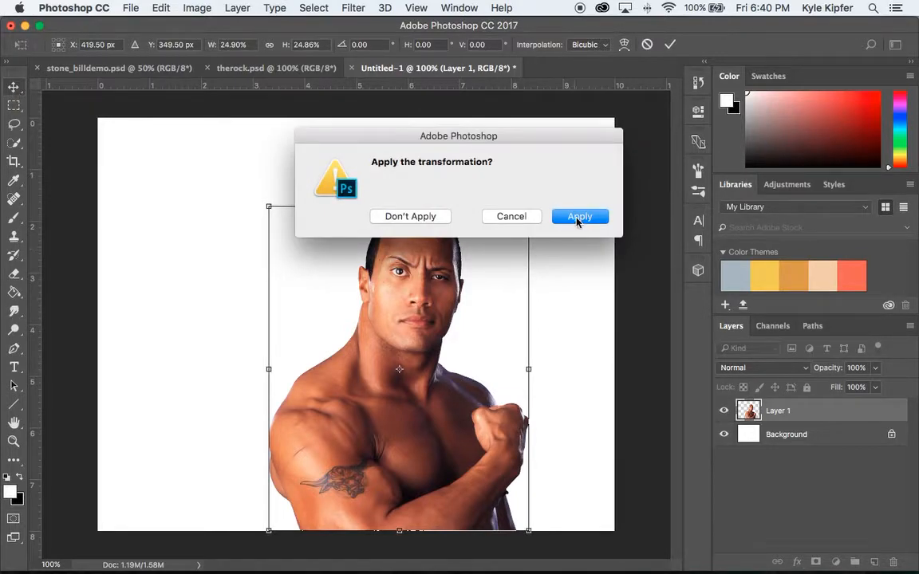
click(578, 219)
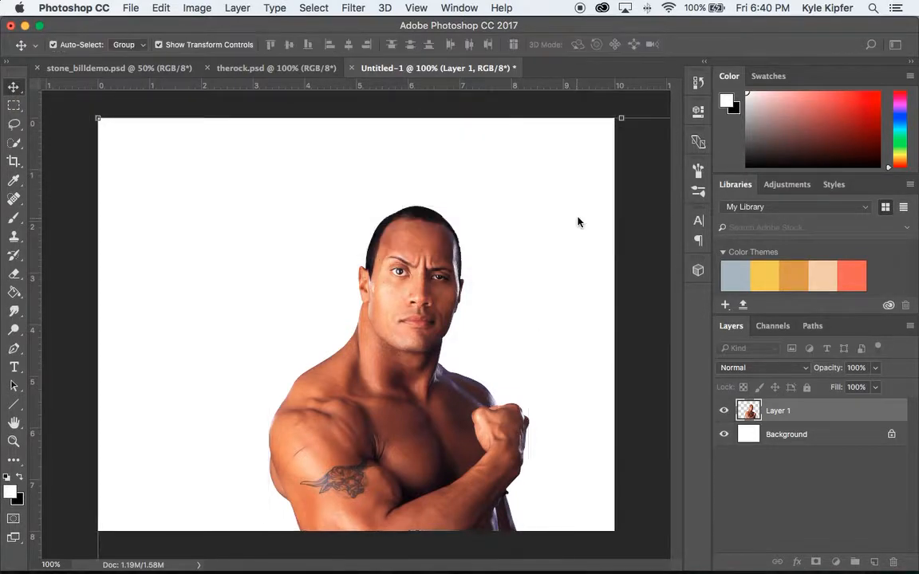
click(590, 280)
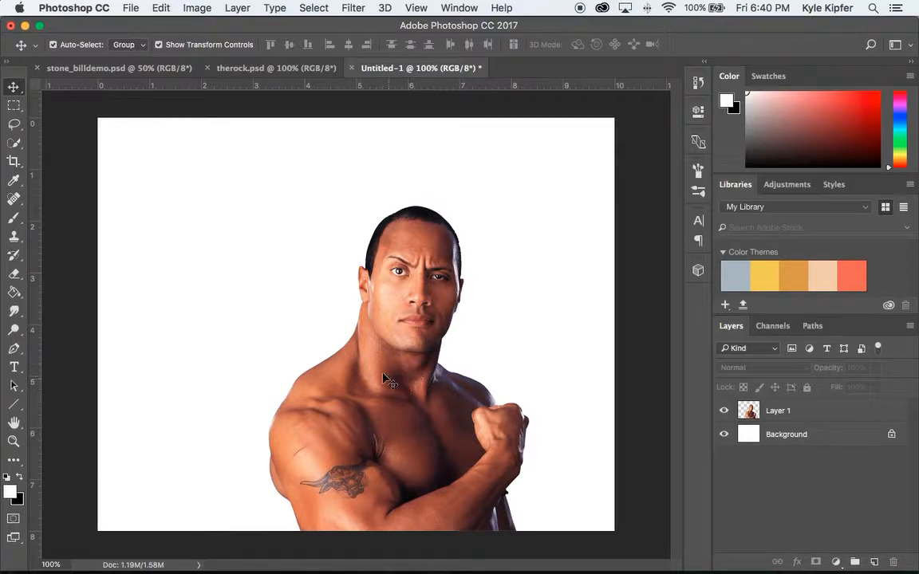
Step: Desaturate the figure on Layer 1 with a Hue/Saturation adjustment, setting Saturation to -100
click(190, 6)
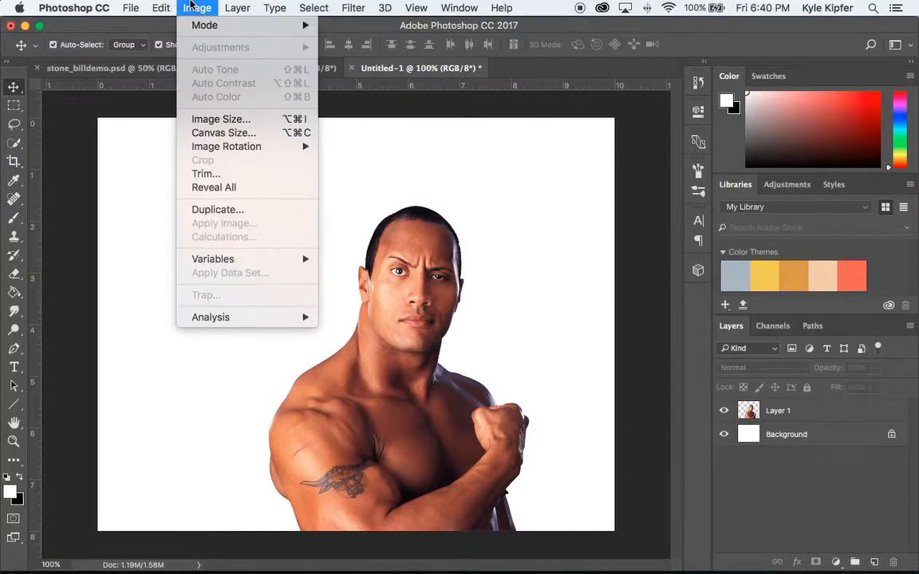
click(183, 7)
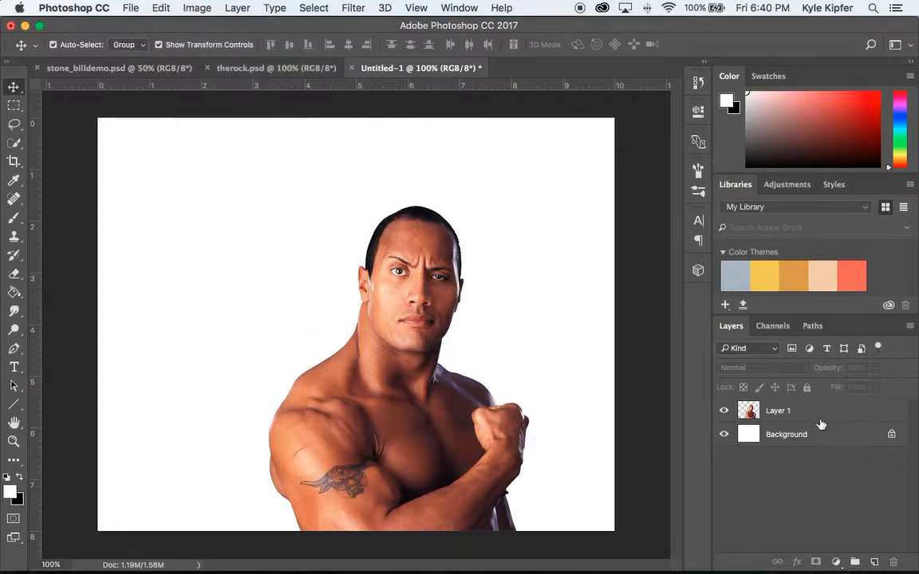
click(816, 412)
click(194, 7)
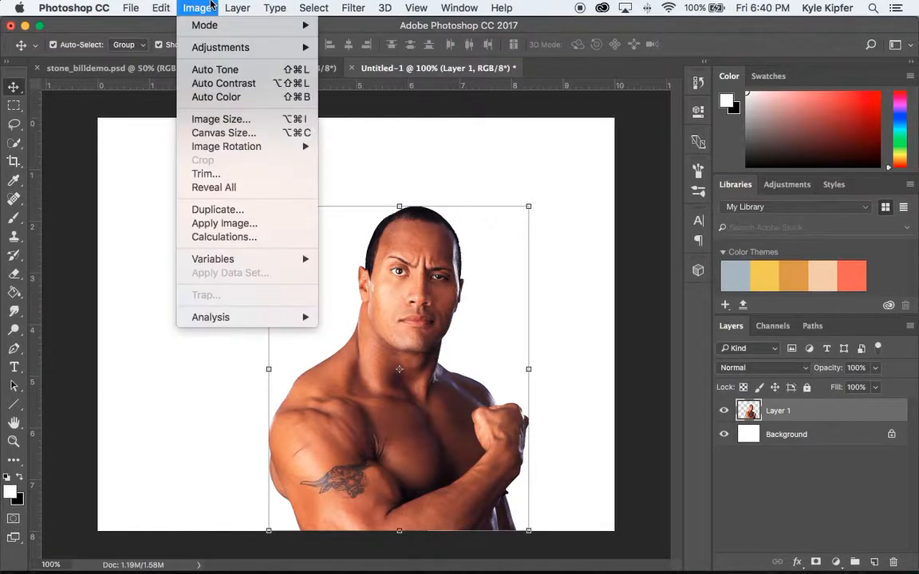
mouse_move(214, 54)
click(403, 125)
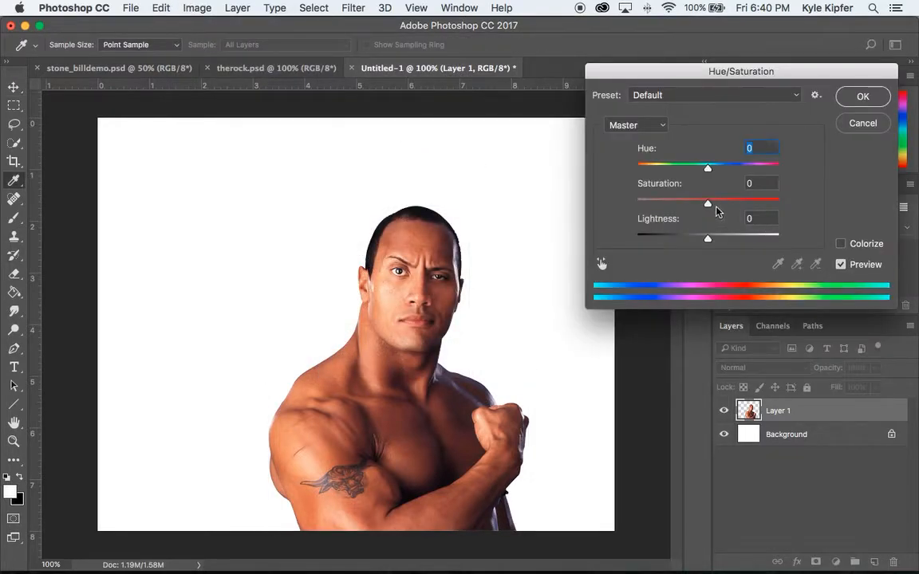
drag(707, 205, 518, 205)
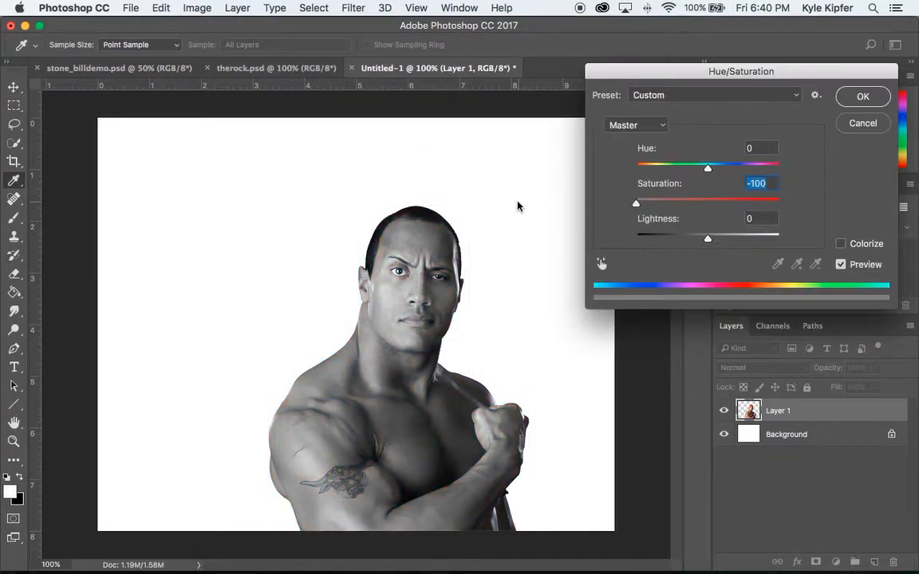
click(863, 97)
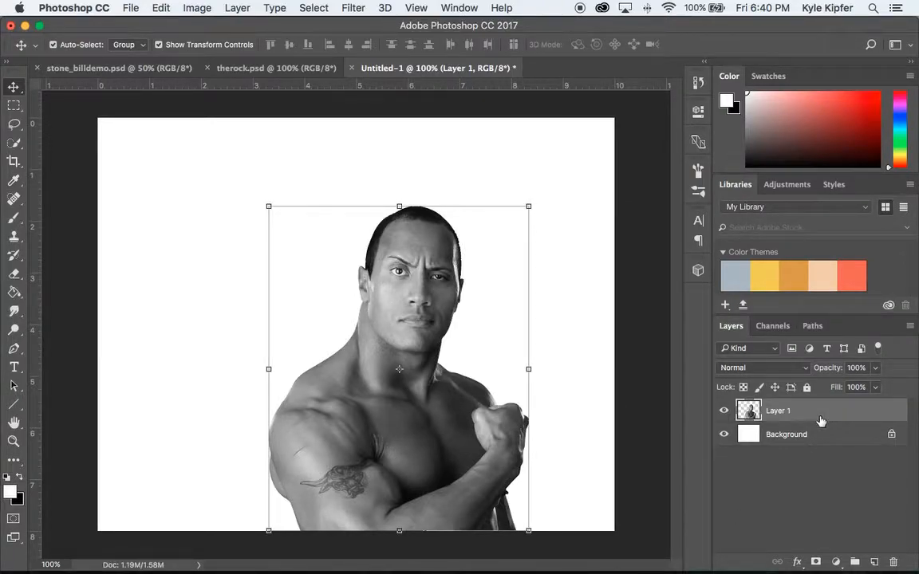
click(644, 366)
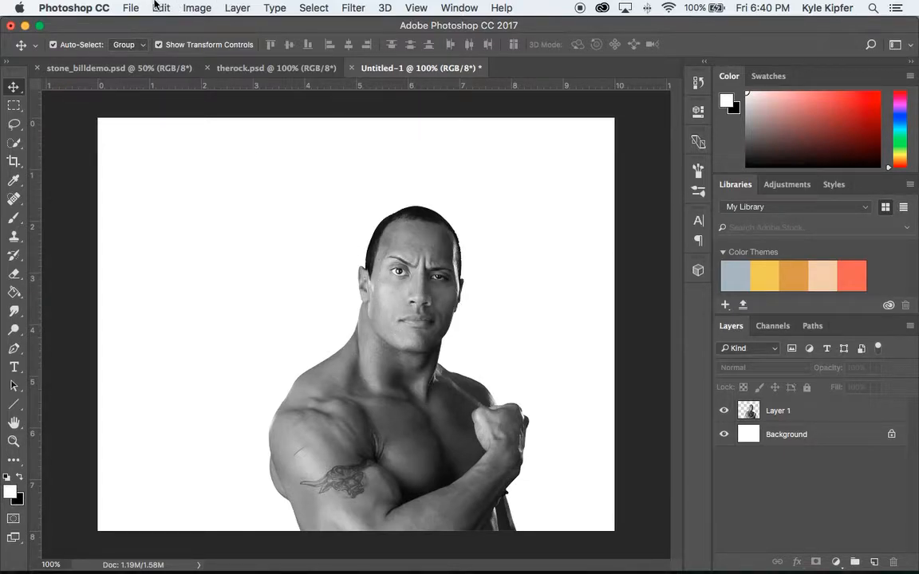
Step: Duplicate Layer 1 into a new document named displacement1
click(237, 8)
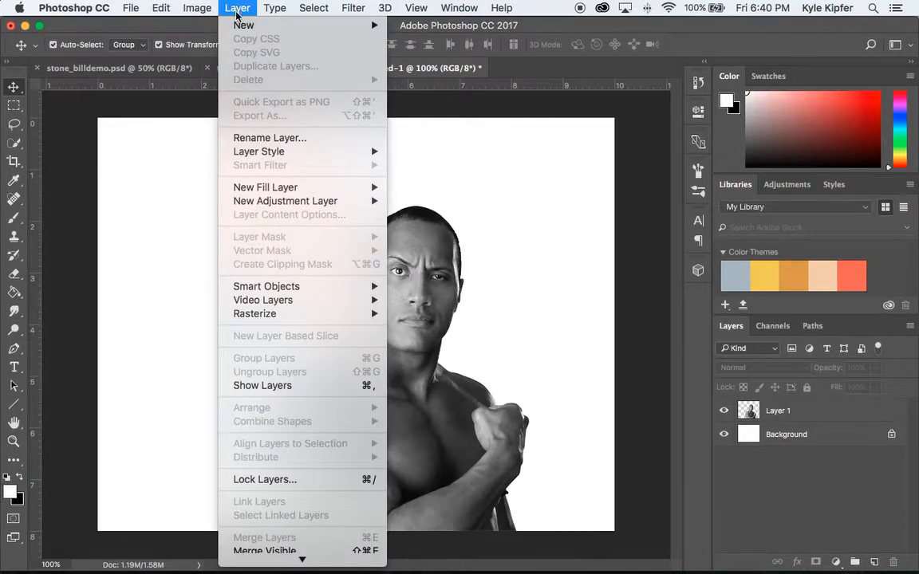
click(246, 6)
click(810, 417)
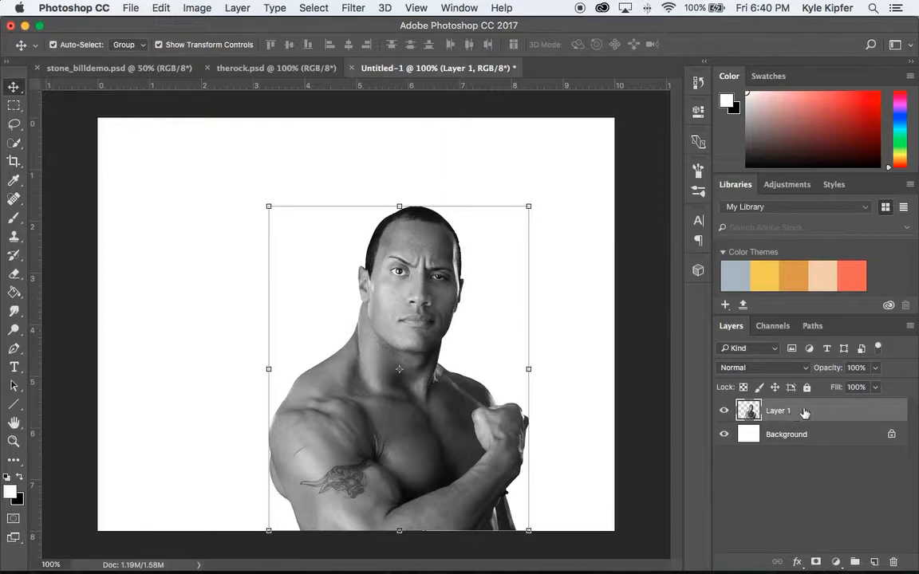
right_click(808, 412)
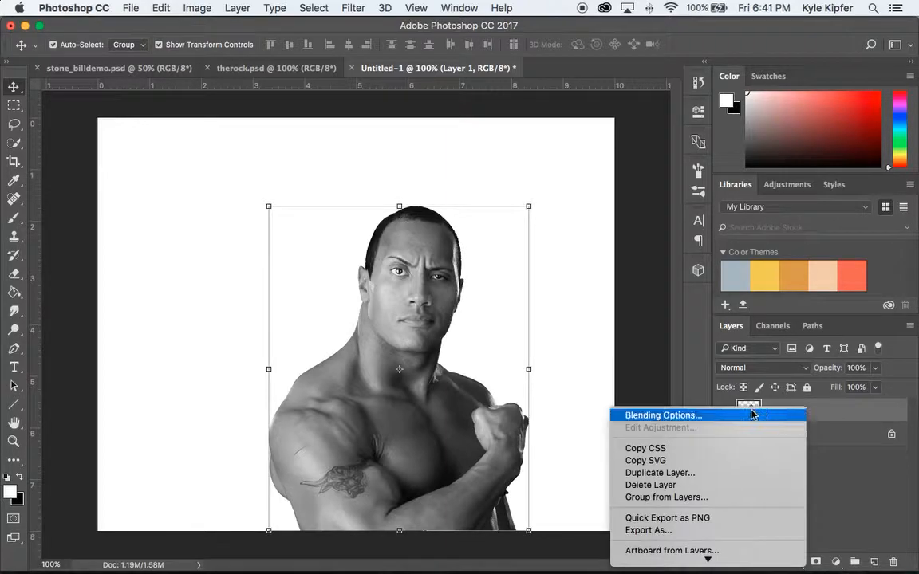
click(711, 474)
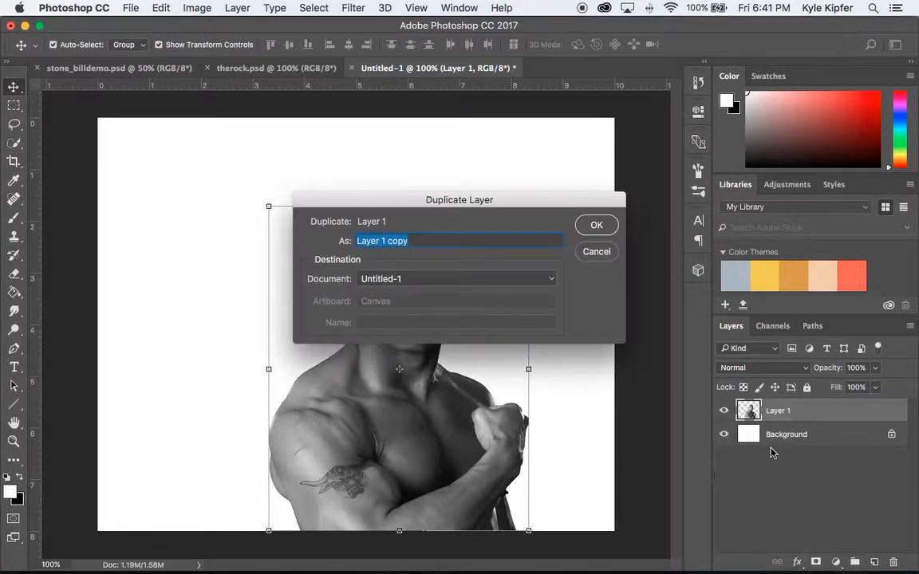
click(550, 282)
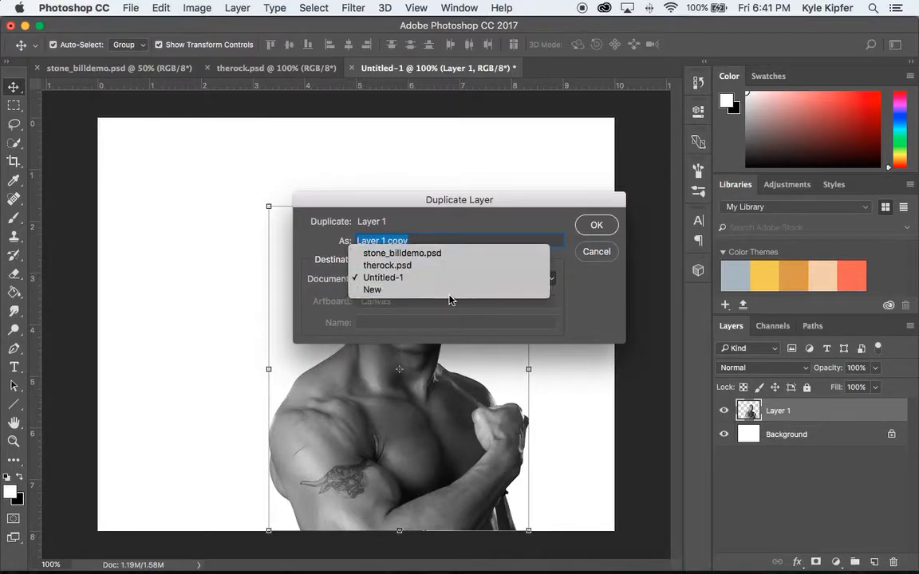
click(380, 291)
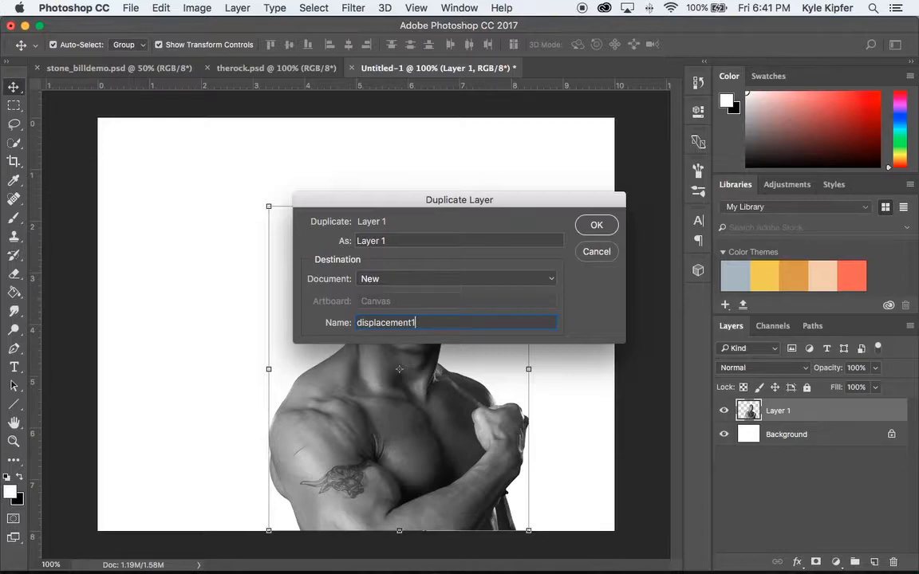
key(Return)
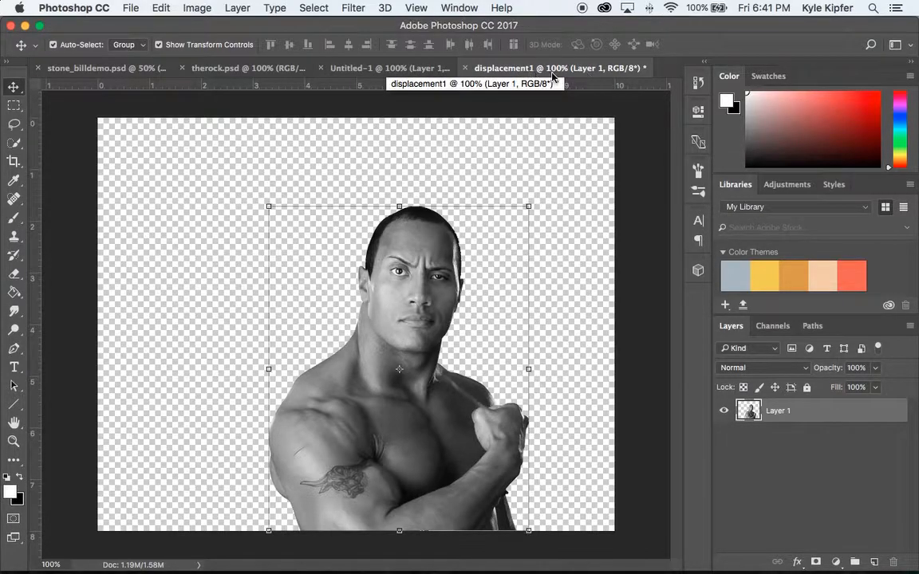
Step: Save the displacement1 document to the Desktop as a Photoshop file with Maximize Compatibility and close it
click(390, 70)
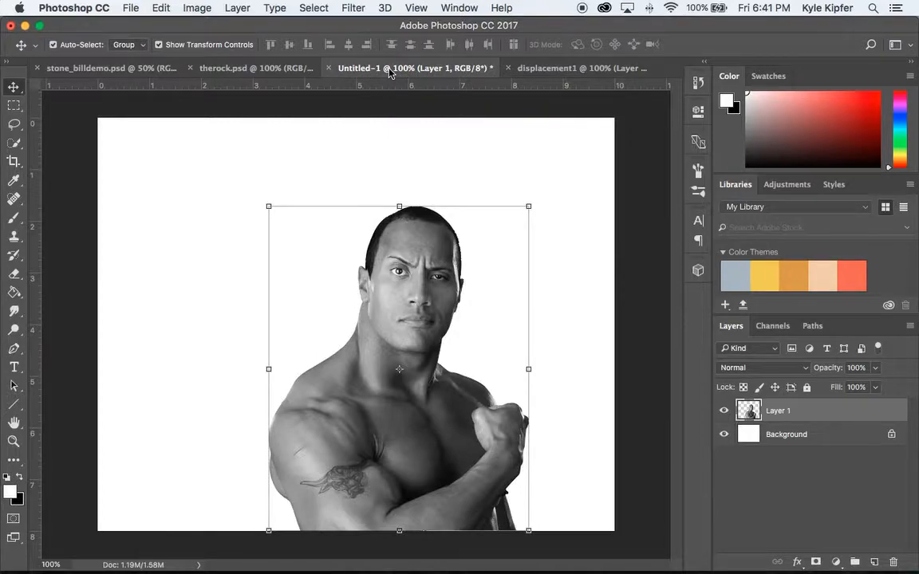
click(562, 69)
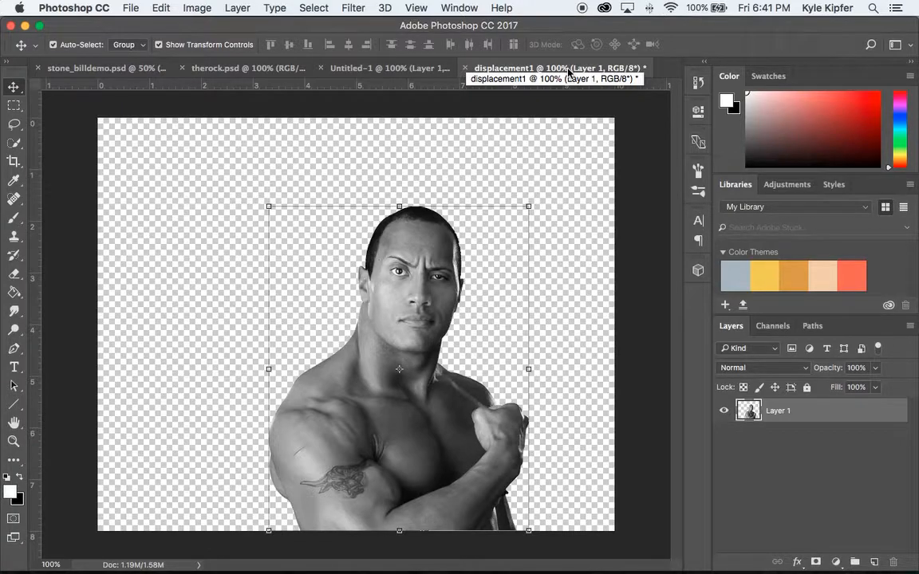
click(465, 68)
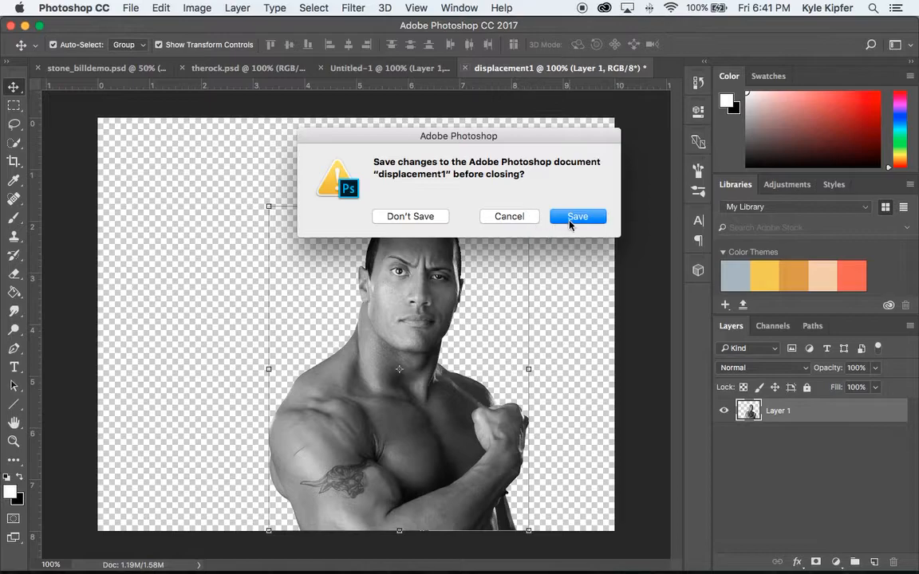
click(575, 218)
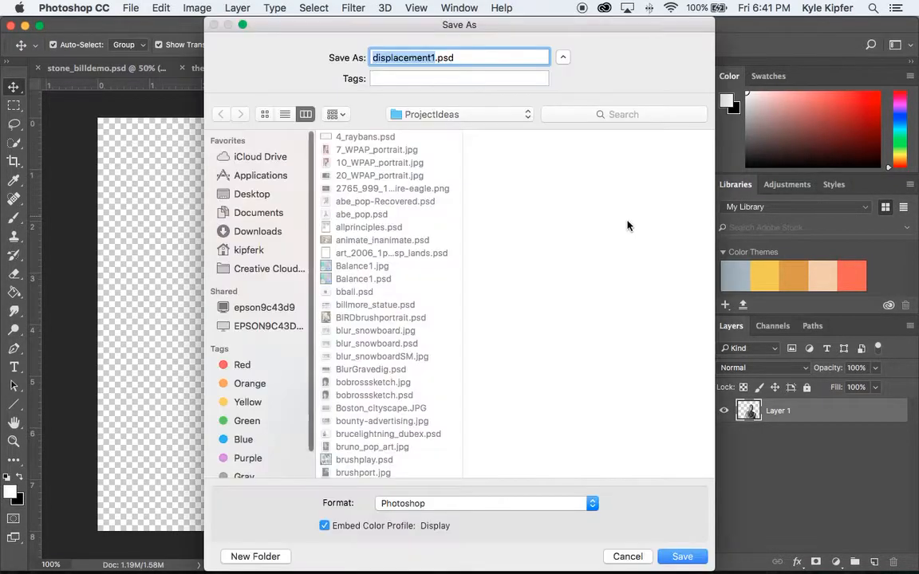
click(259, 196)
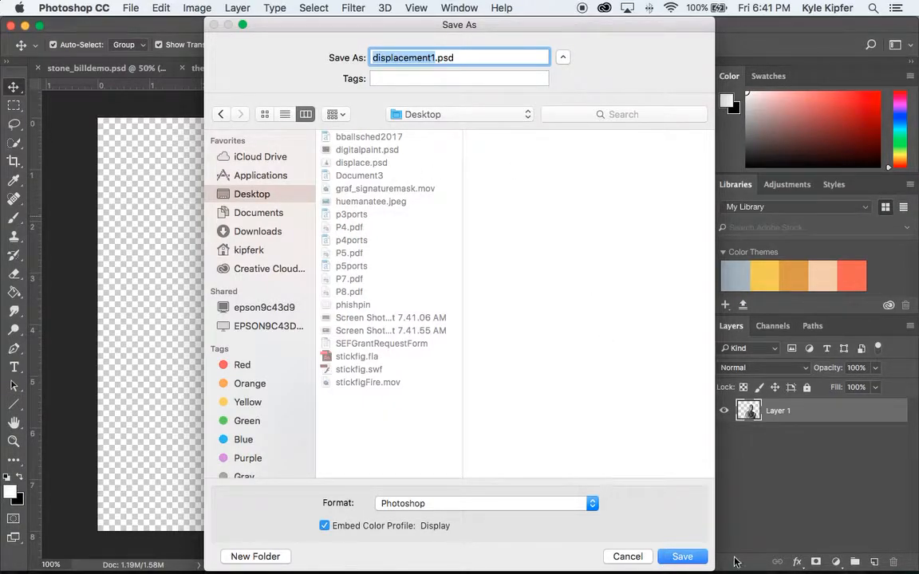
click(682, 557)
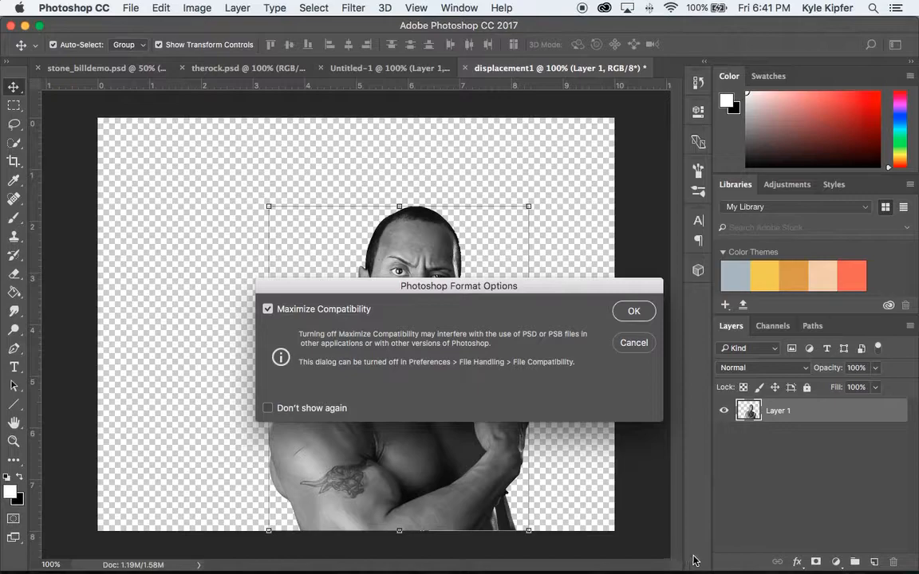
click(635, 314)
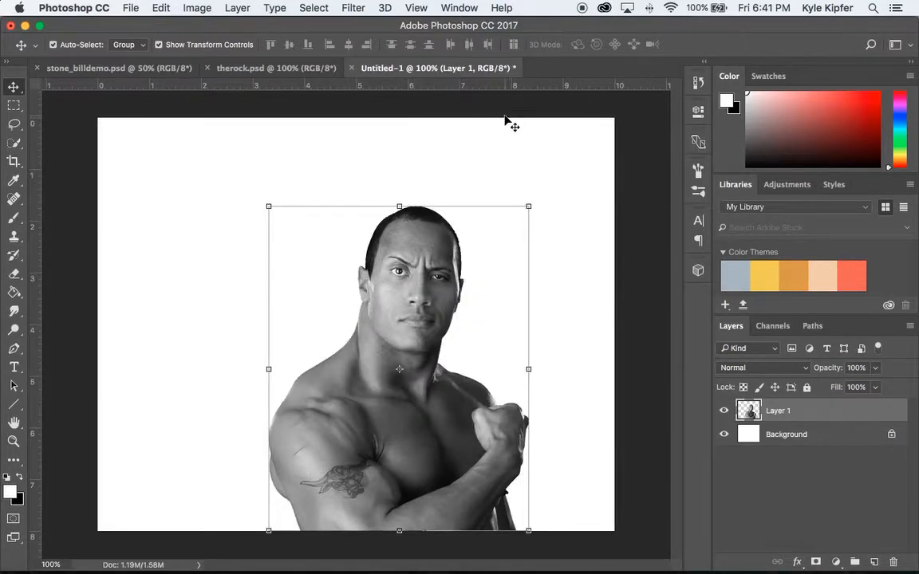
click(656, 176)
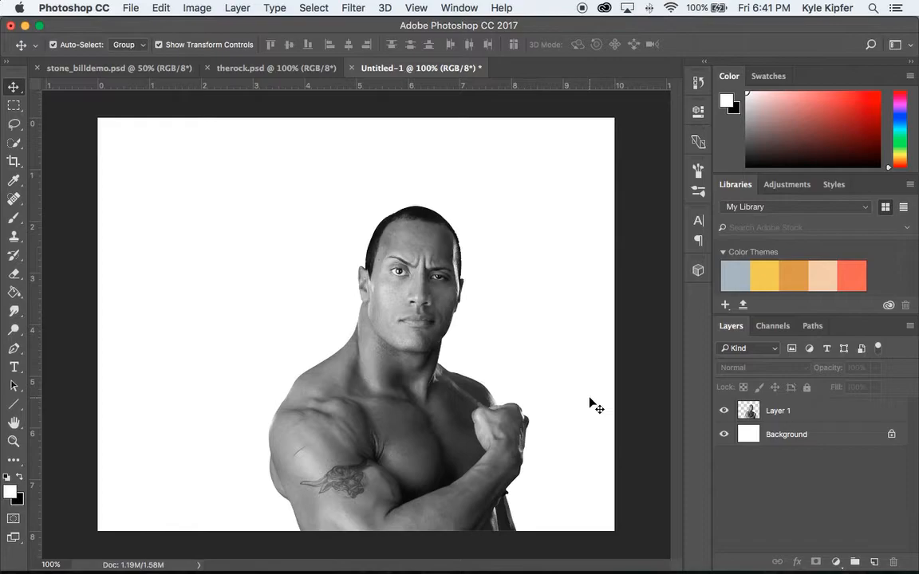
Step: Copy the enframed stone texture image from the Google results in Chrome and paste it into the Untitled-1 document in Photoshop
key(super+Tab)
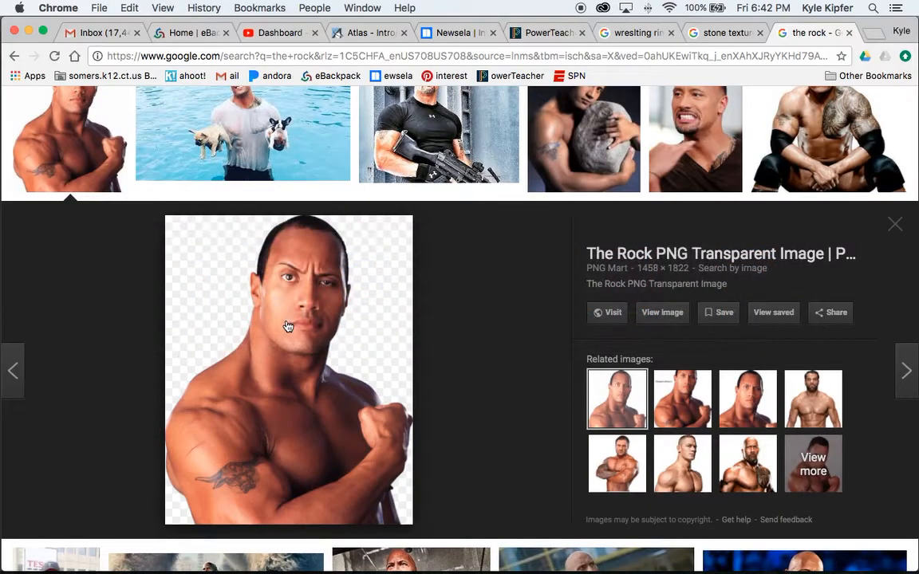
click(849, 33)
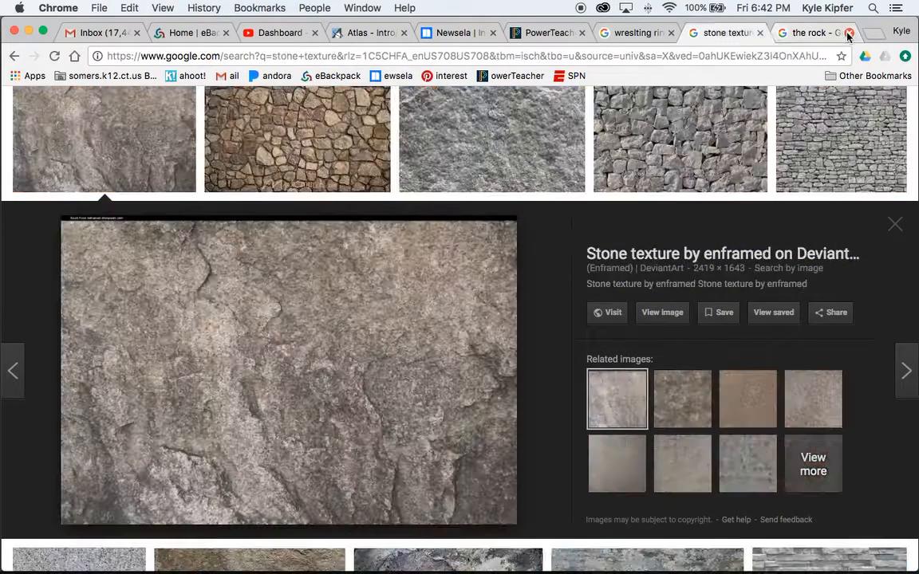
scroll(327, 304, up, 5)
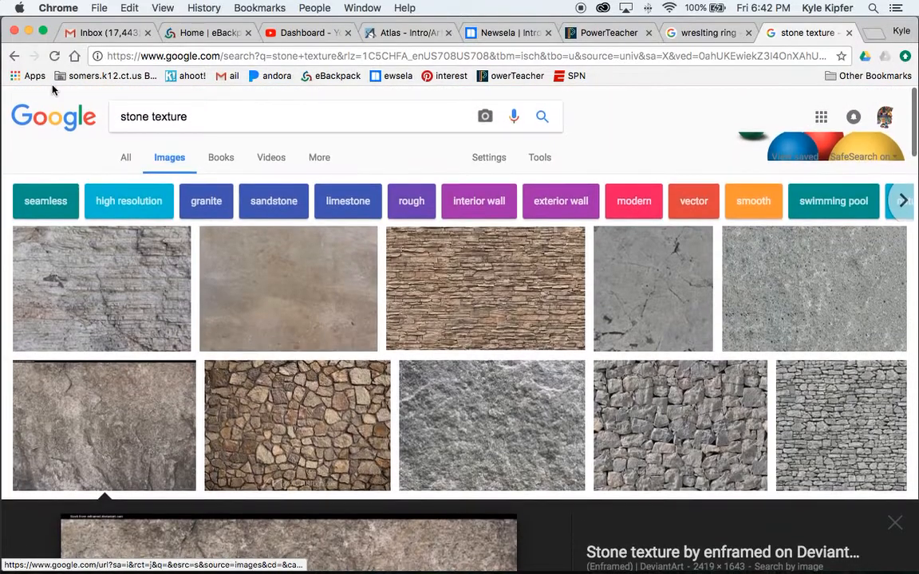
scroll(120, 303, down, 3)
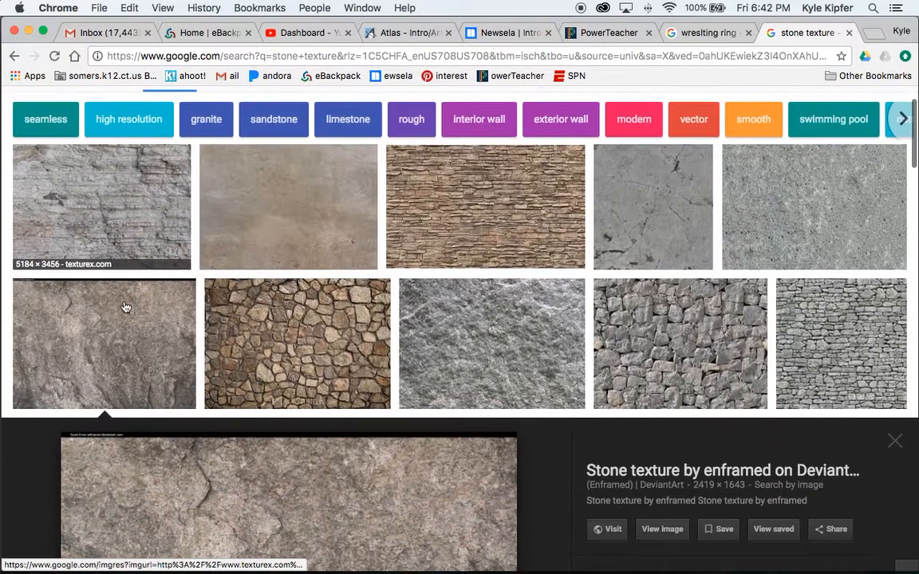
scroll(271, 311, down, 2)
scroll(281, 318, down, 4)
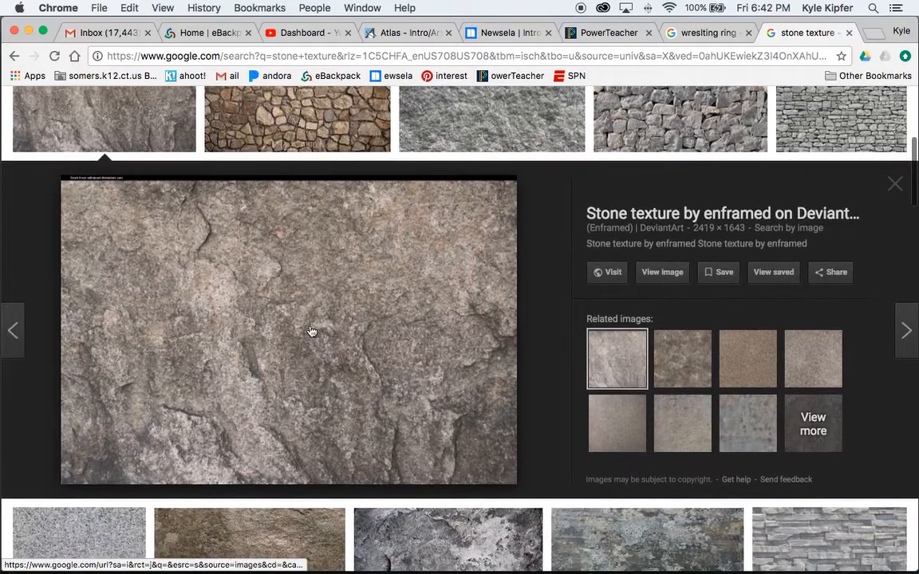
right_click(311, 328)
click(376, 444)
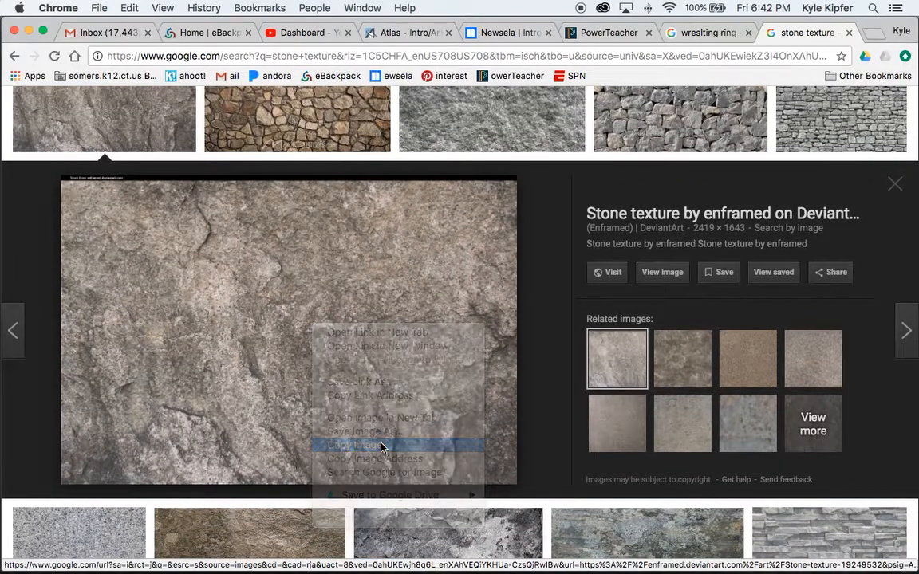
key(super+Tab)
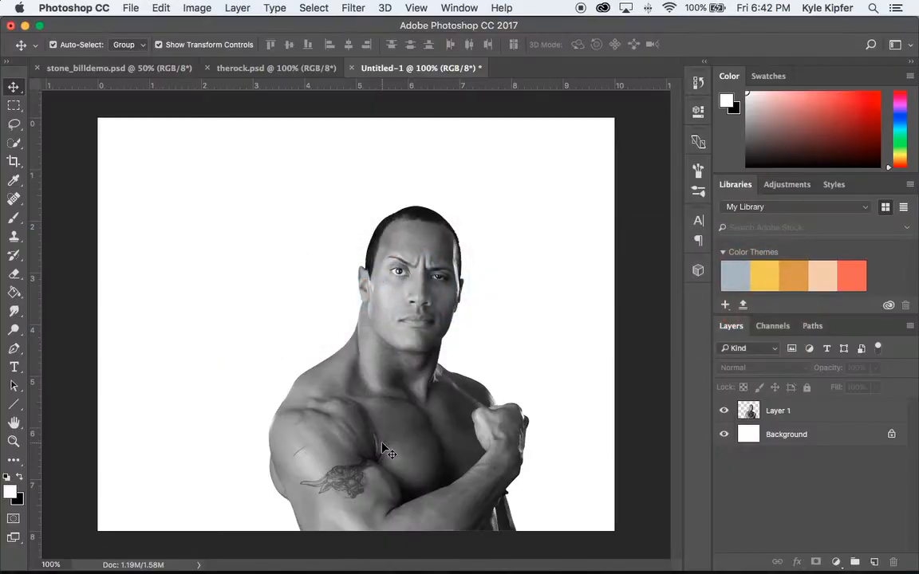
key(super+v)
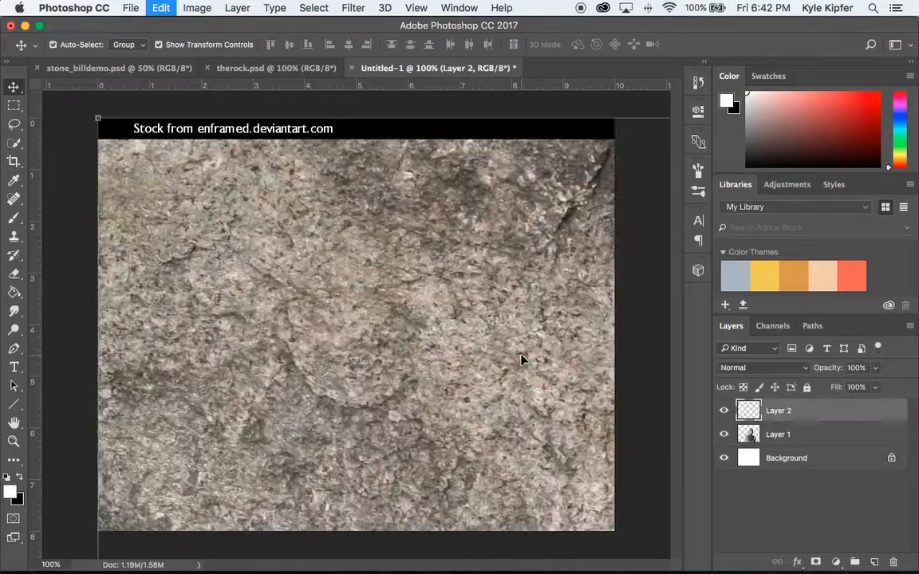
Step: Scale the pasted stone texture to about 36%, position it to cover the whole canvas, and apply the transformation
drag(99, 117, 461, 365)
drag(552, 454, 161, 197)
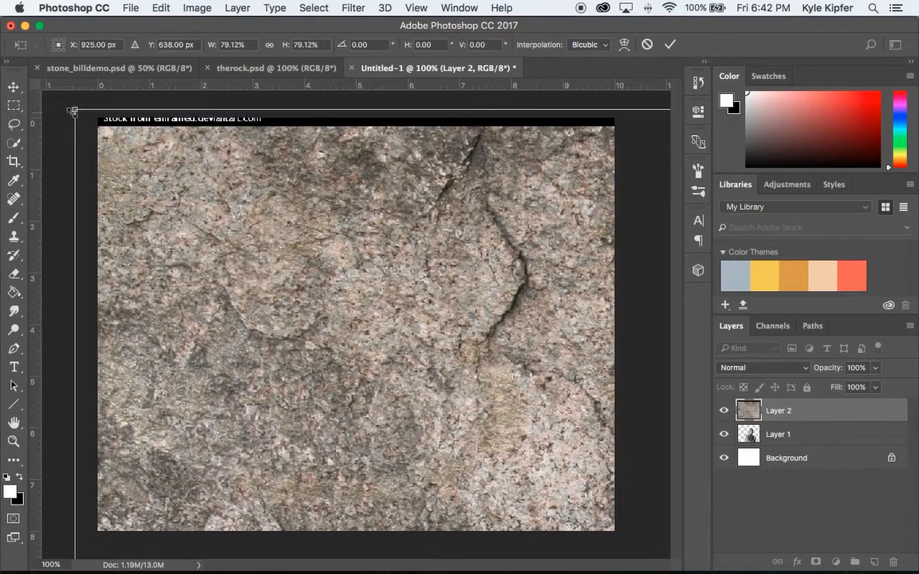
drag(76, 109, 210, 211)
drag(523, 426, 203, 220)
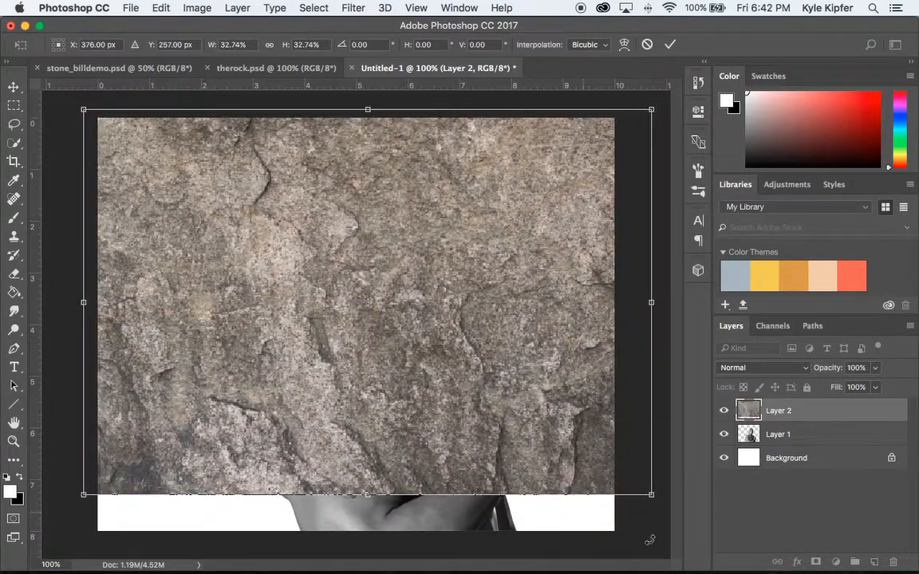
drag(650, 501, 720, 549)
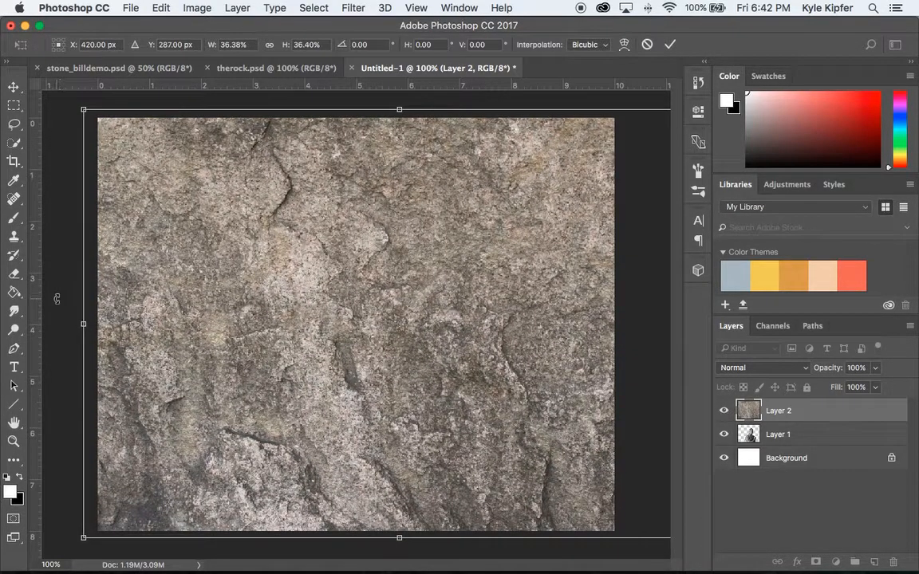
key(Return)
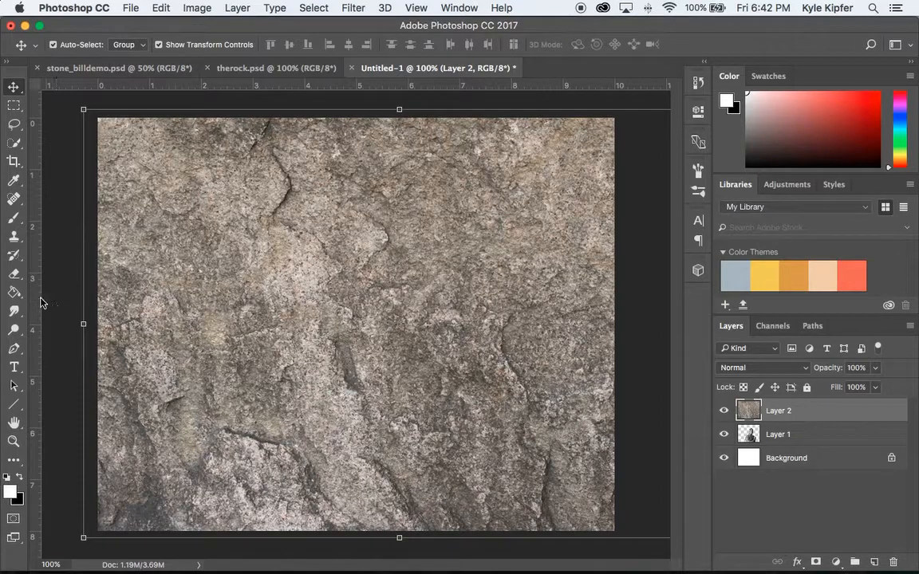
key(super+t)
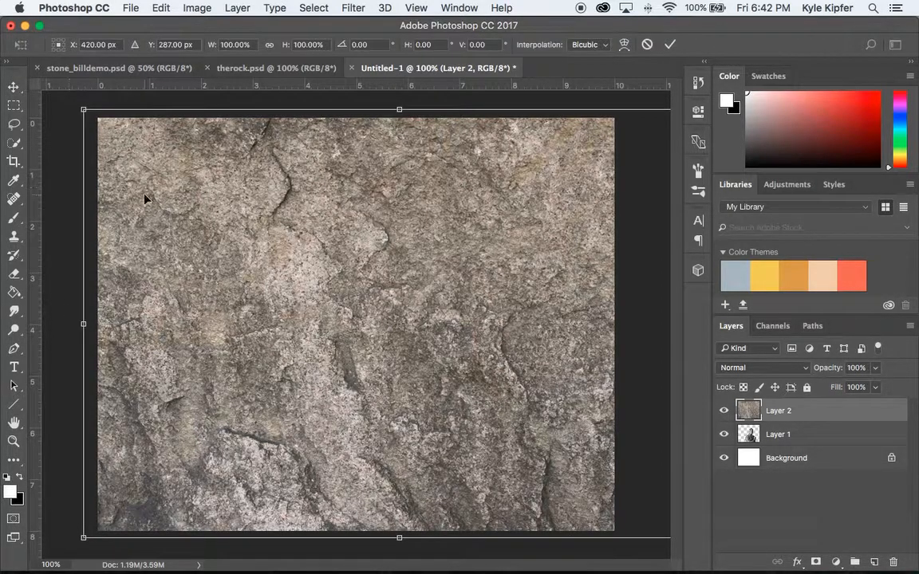
key(Return)
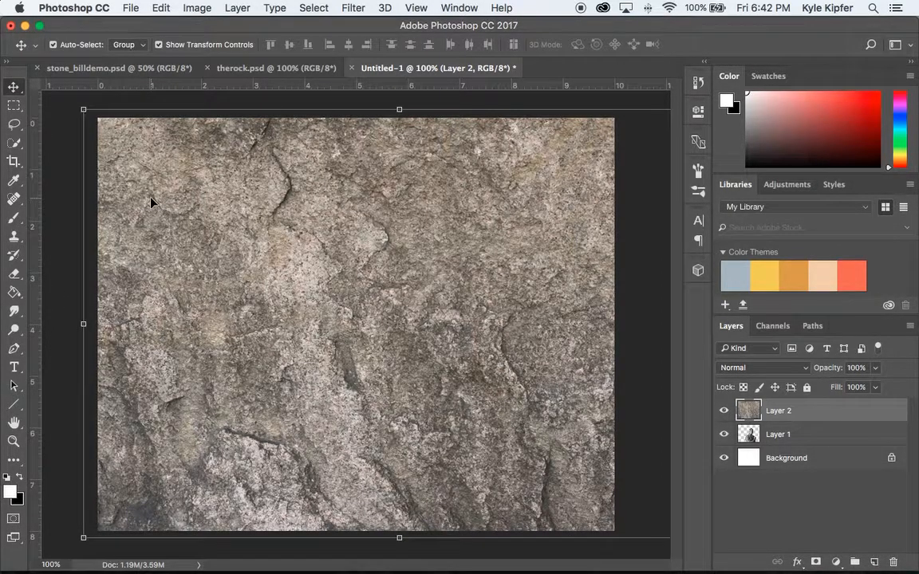
click(71, 249)
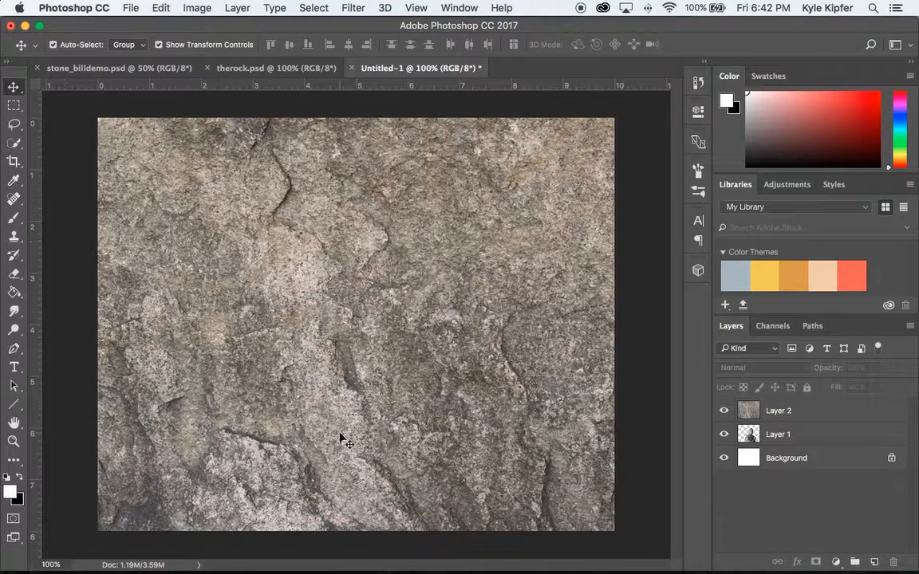
Step: Apply the Displace filter to Layer 2 with scales of 5, Stretch To Fit and Repeat Edge Pixels, using displacement1.psd as the map
click(784, 412)
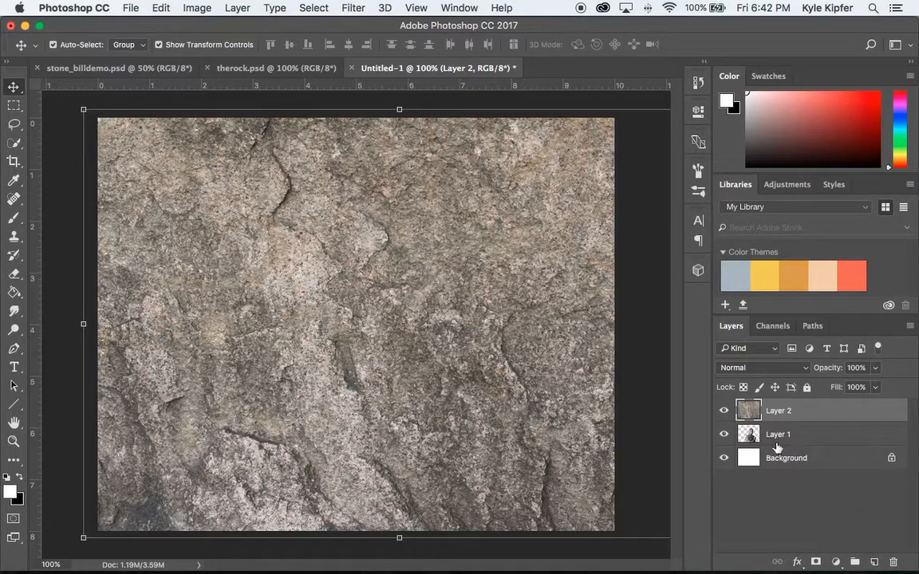
click(354, 7)
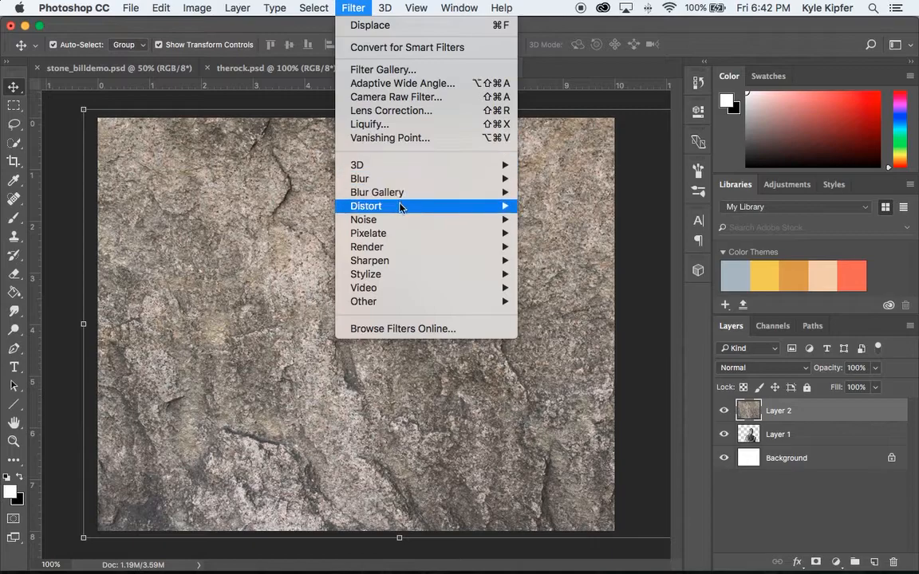
mouse_move(402, 210)
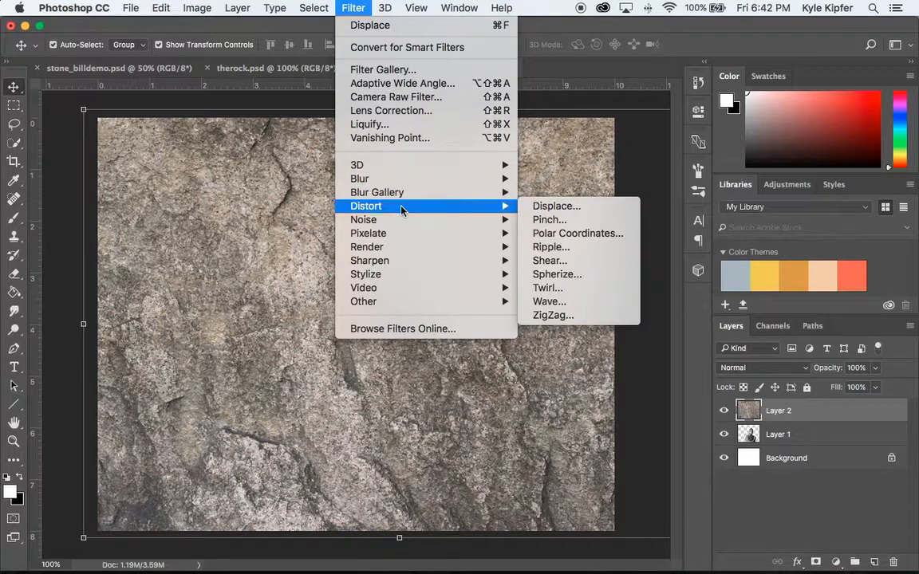
click(579, 209)
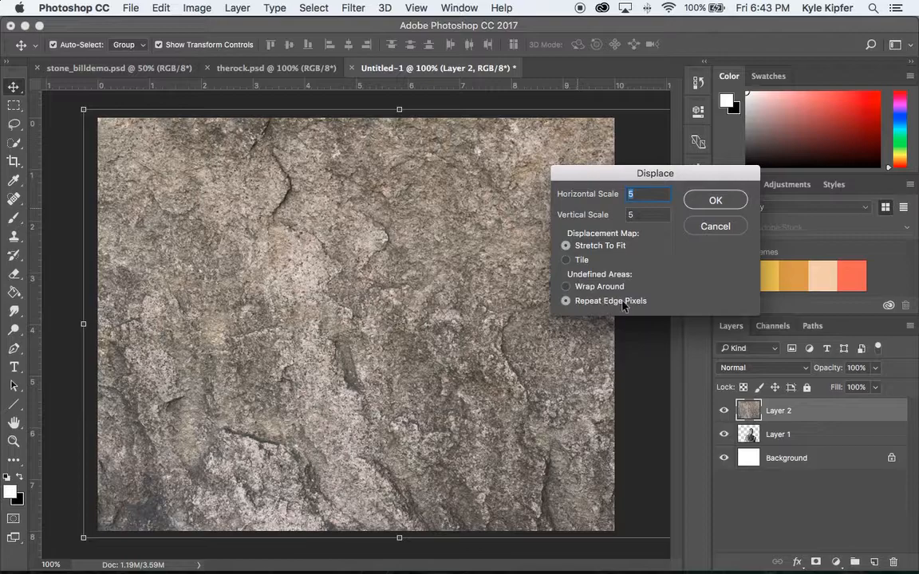
click(730, 203)
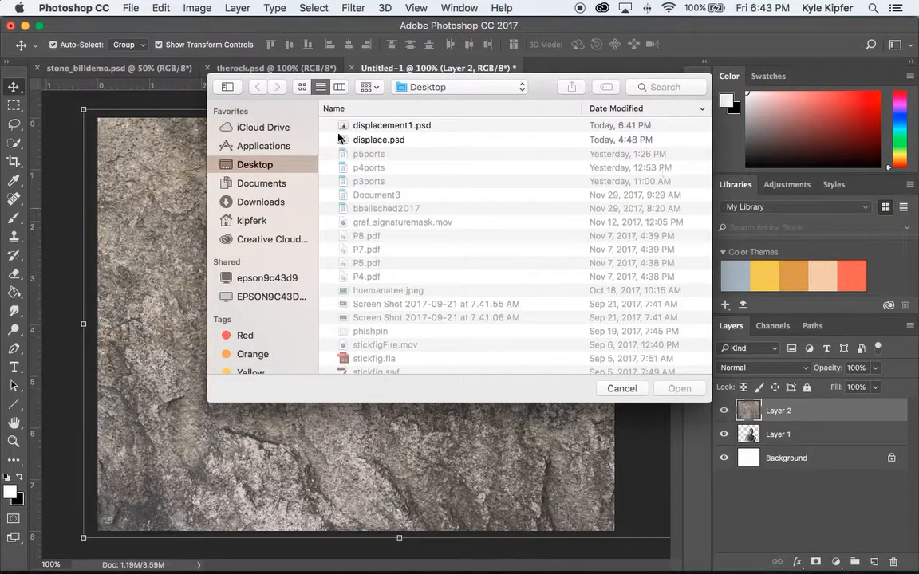
click(391, 128)
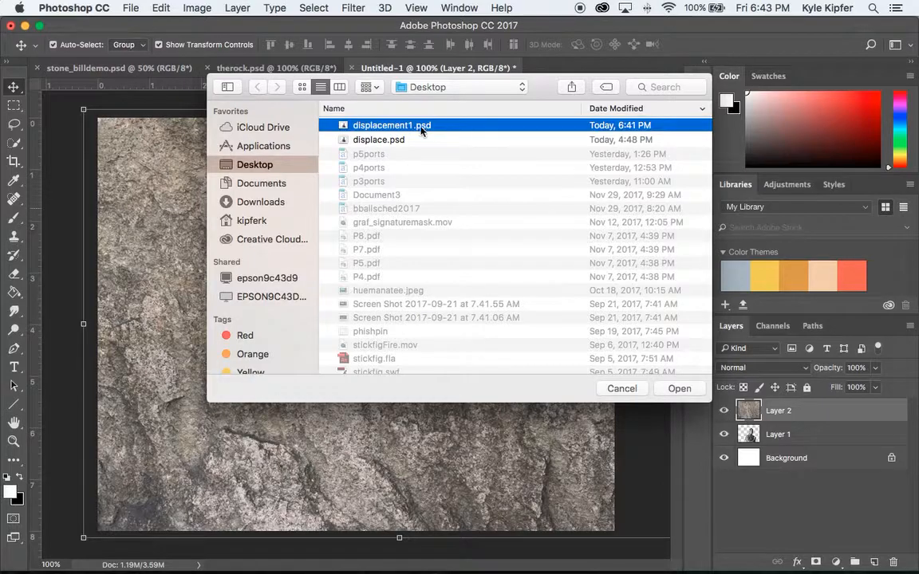
click(679, 390)
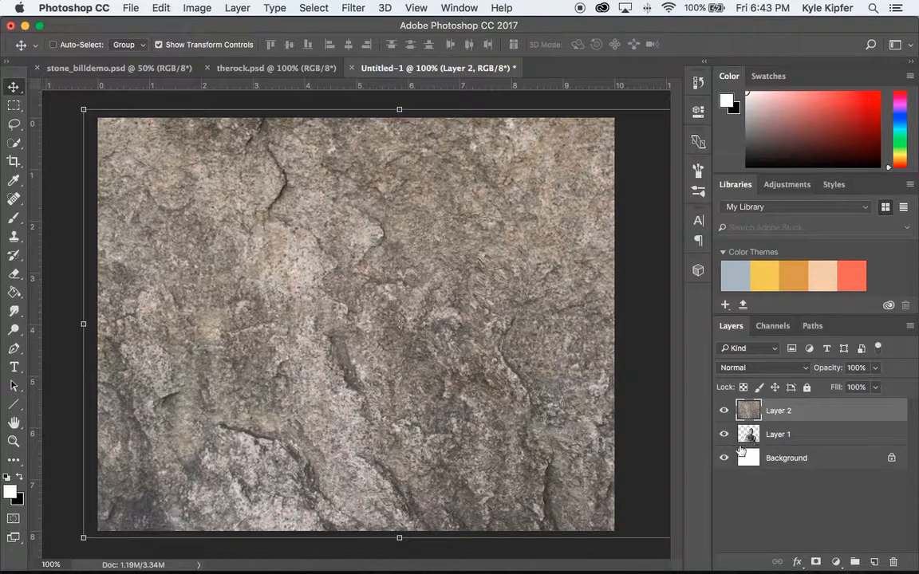
Step: Mask the stone texture on Layer 2 to the outline of the figure on Layer 1, and set its blend mode to Multiply
super+click(750, 434)
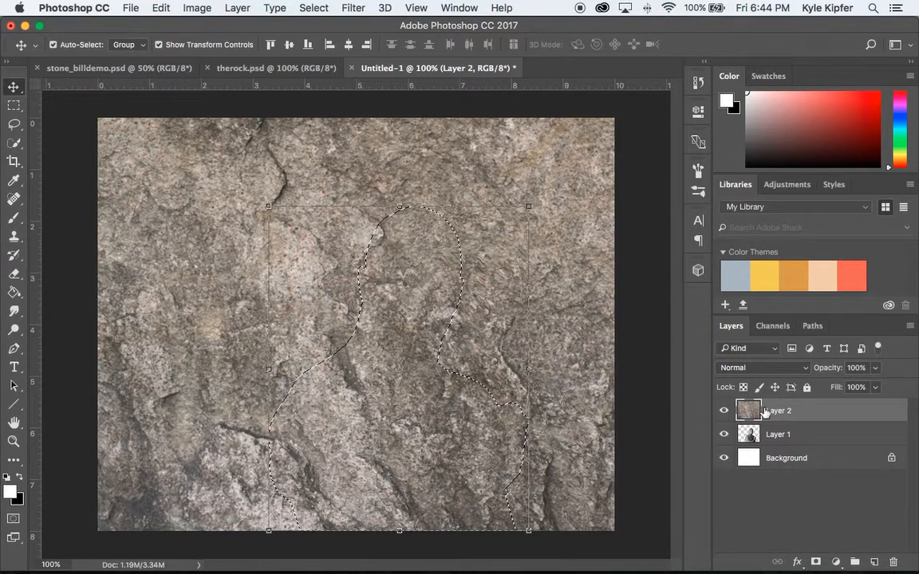
click(816, 562)
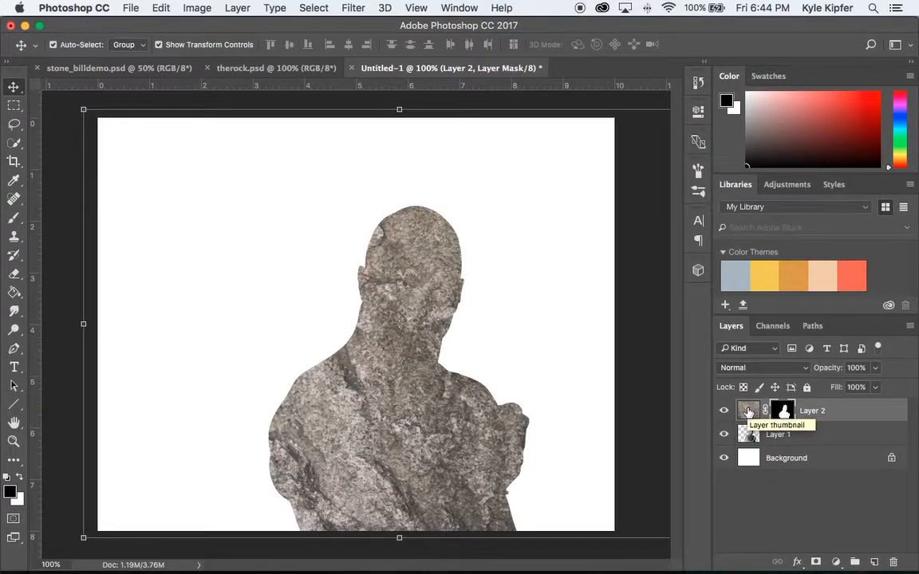
click(747, 411)
key(x)
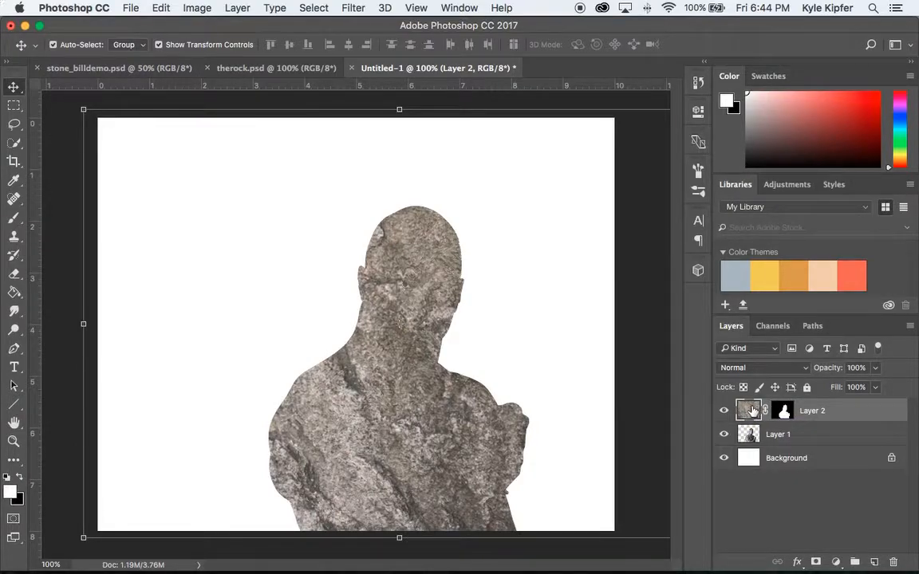
click(794, 369)
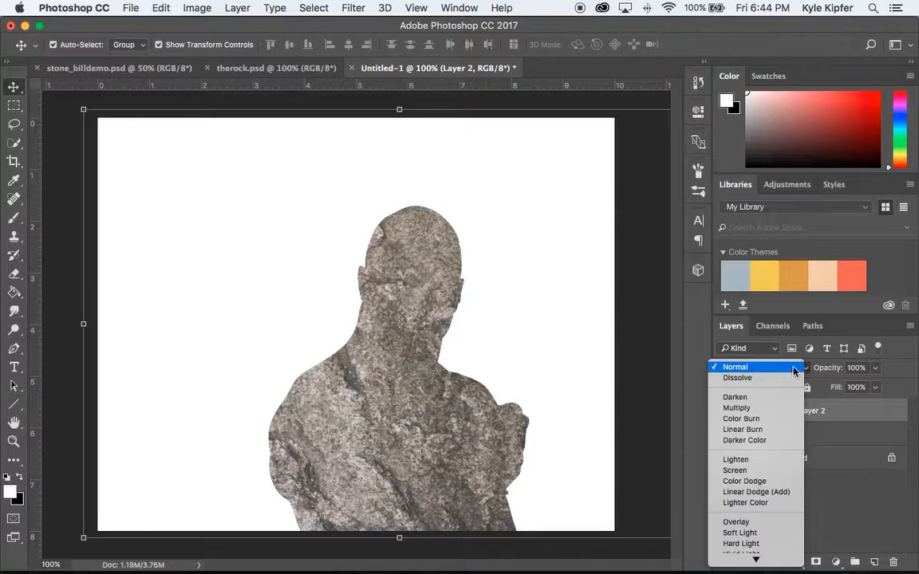
click(773, 408)
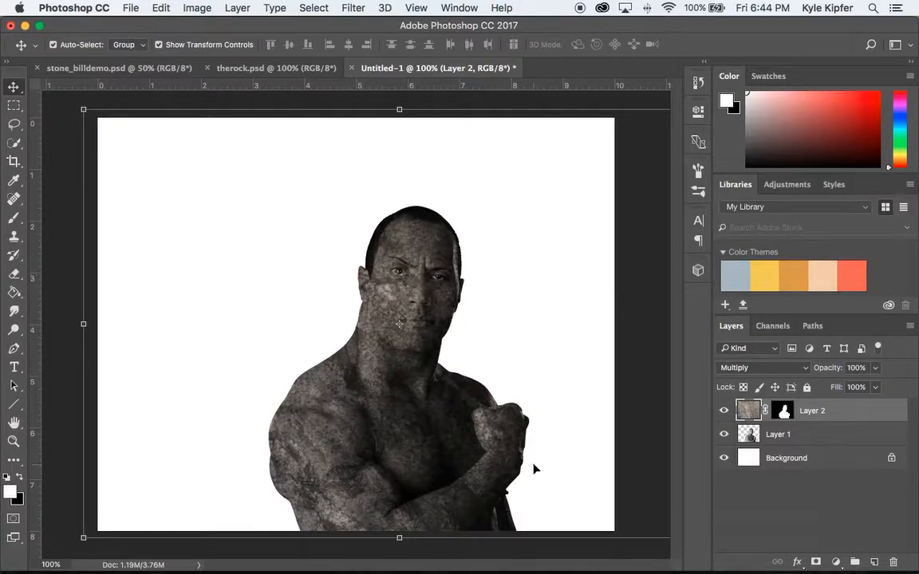
Step: Brighten the stone texture on Layer 2 with a Levels adjustment, lowering the white input level to 214
click(790, 436)
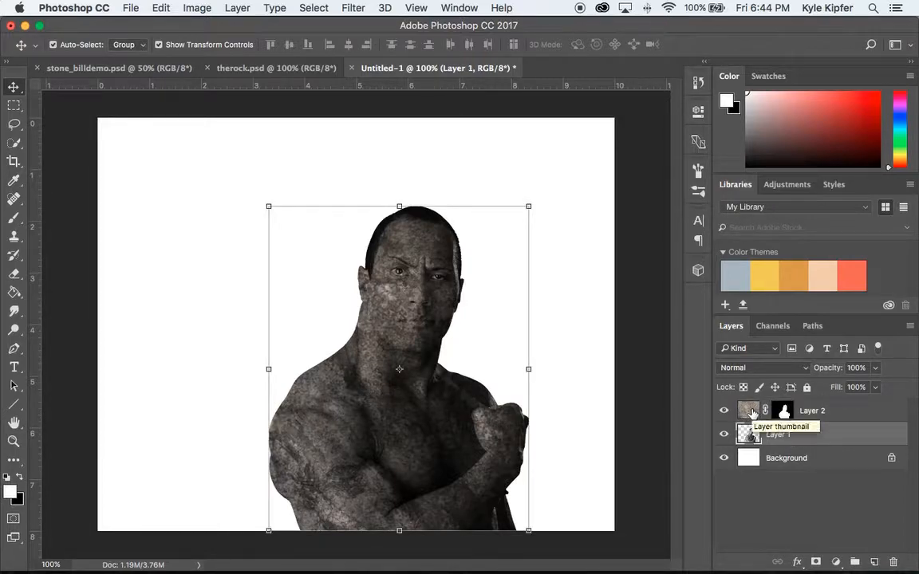
click(750, 411)
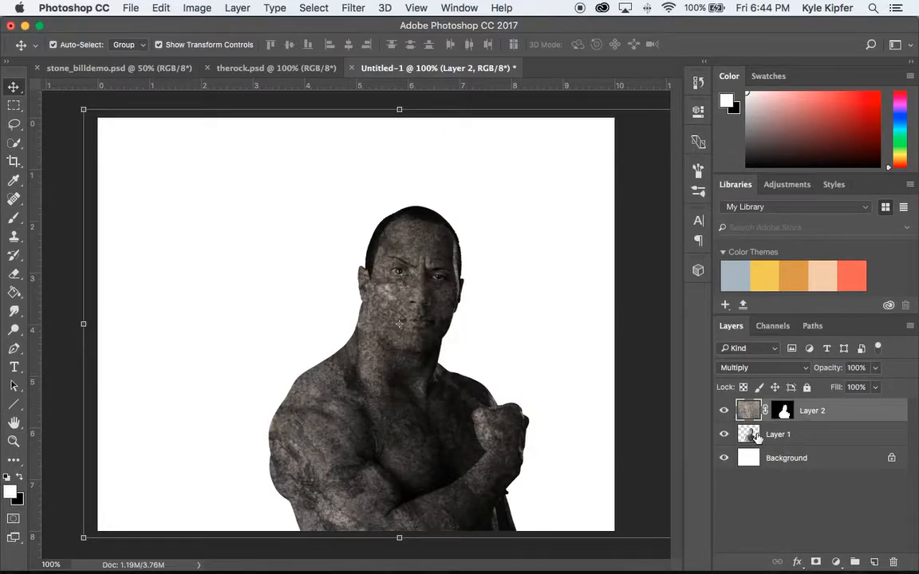
click(196, 8)
mouse_move(211, 45)
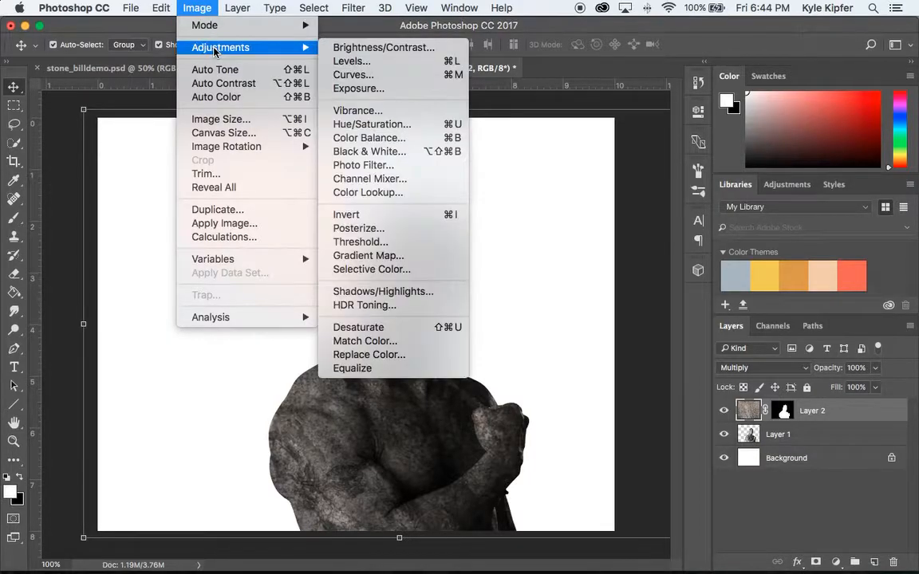
click(374, 64)
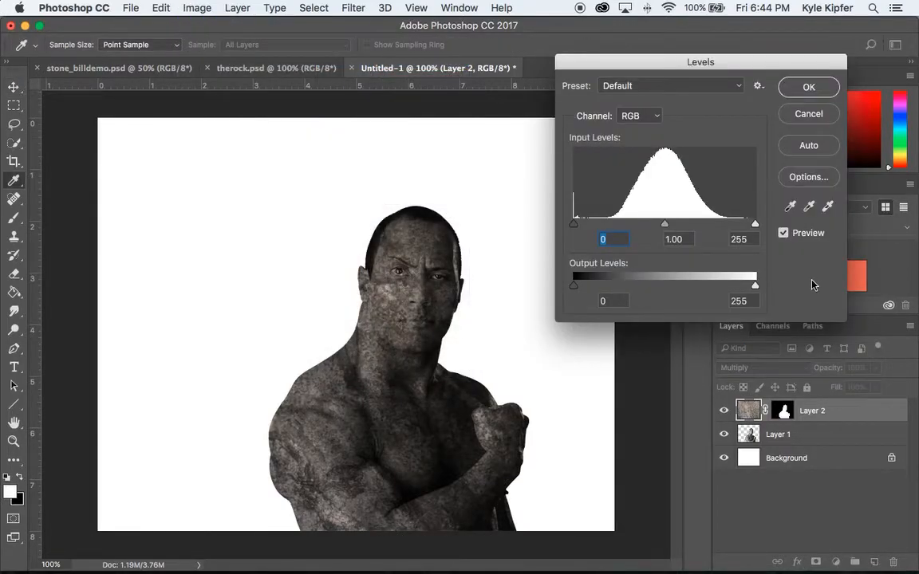
drag(755, 228, 726, 228)
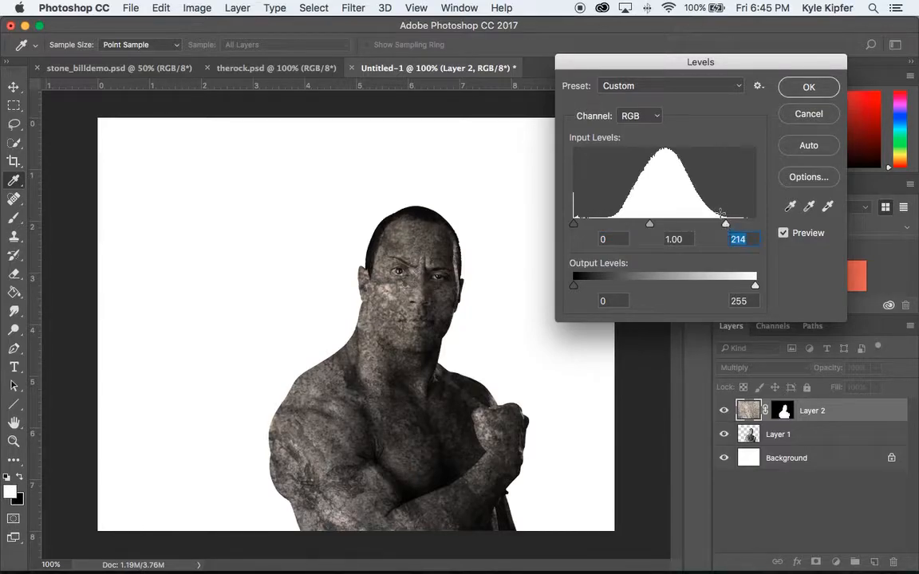
click(819, 90)
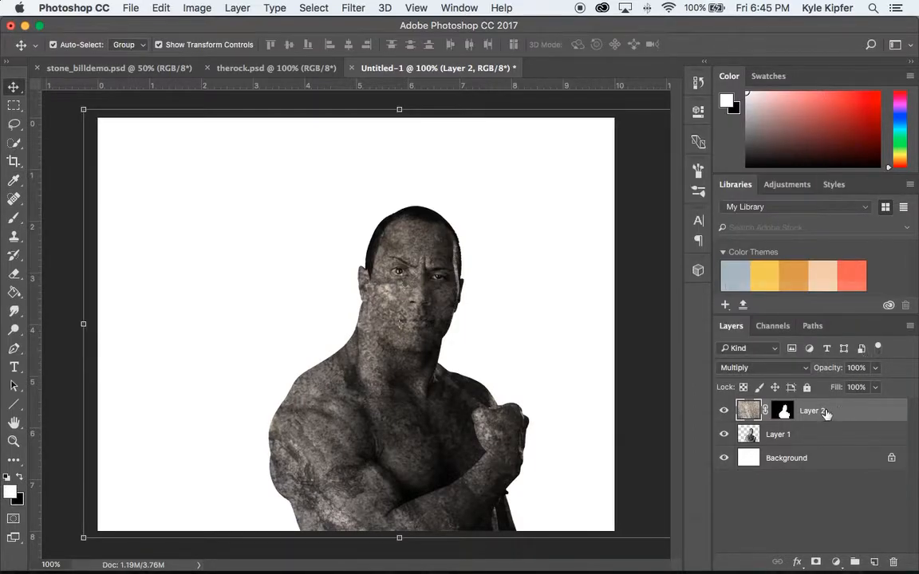
Step: Brighten the figure on Layer 1 with a Levels adjustment, lowering the white input level to 214, and deselect the layer
click(768, 435)
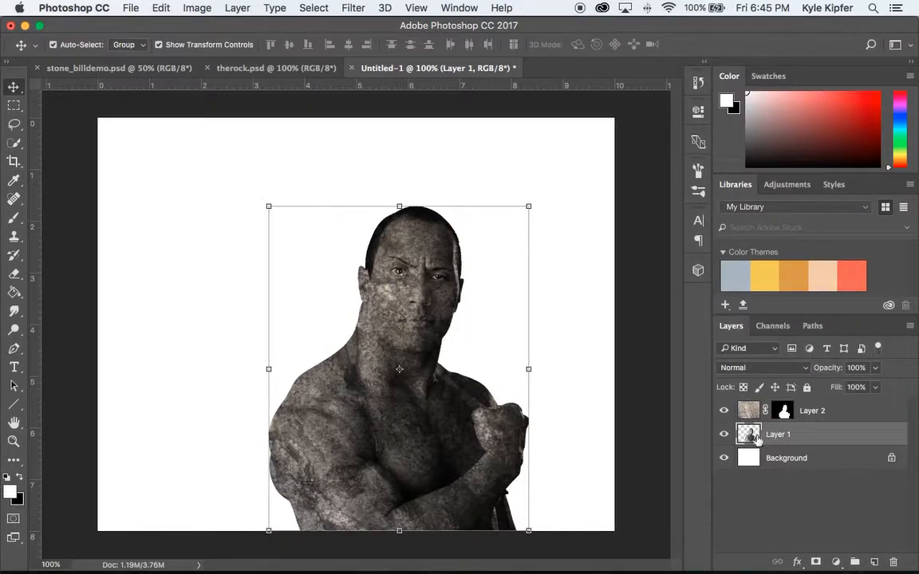
click(192, 7)
mouse_move(192, 47)
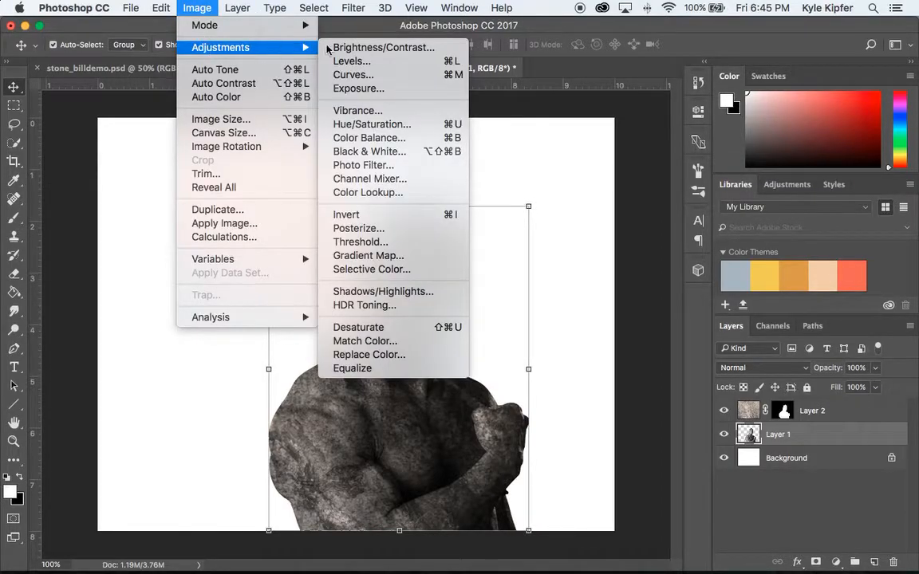
click(382, 61)
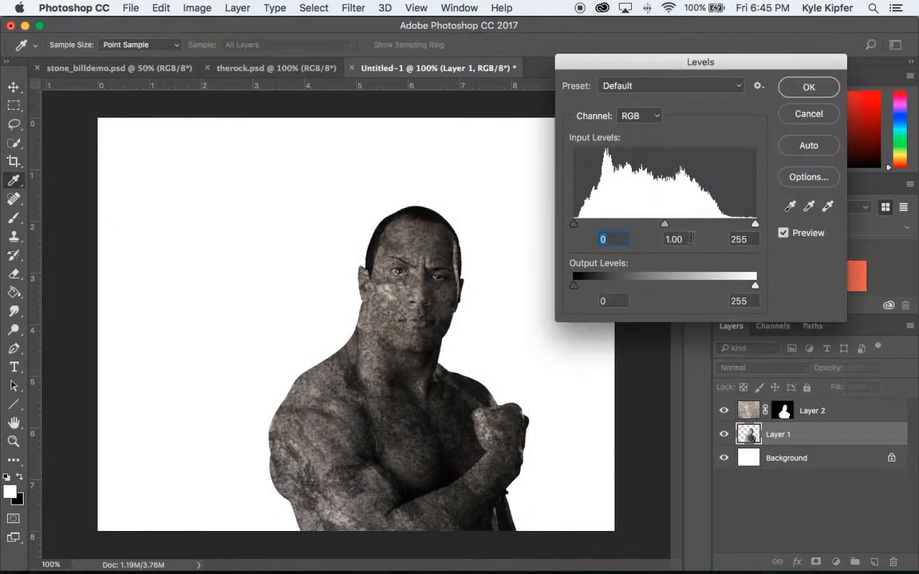
drag(756, 226, 726, 227)
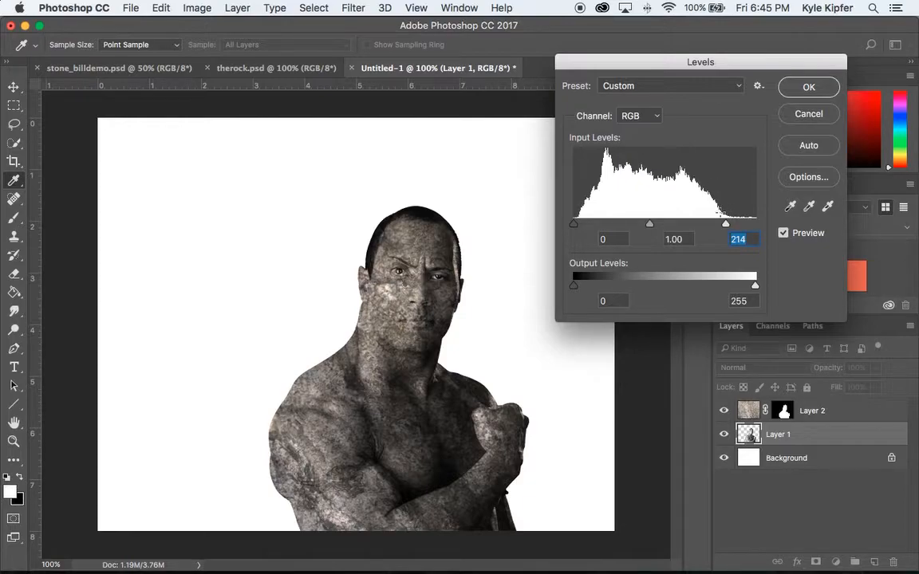
key(v)
click(808, 87)
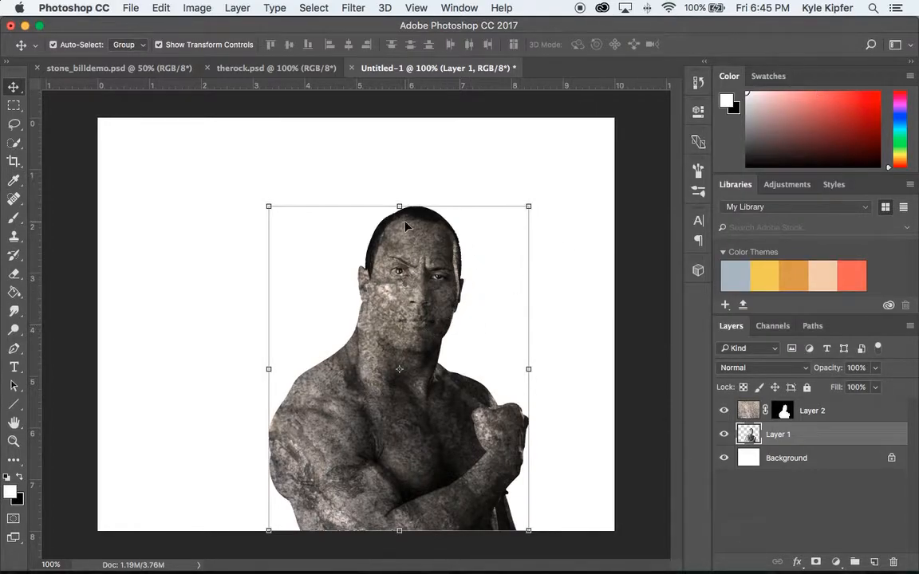
click(654, 450)
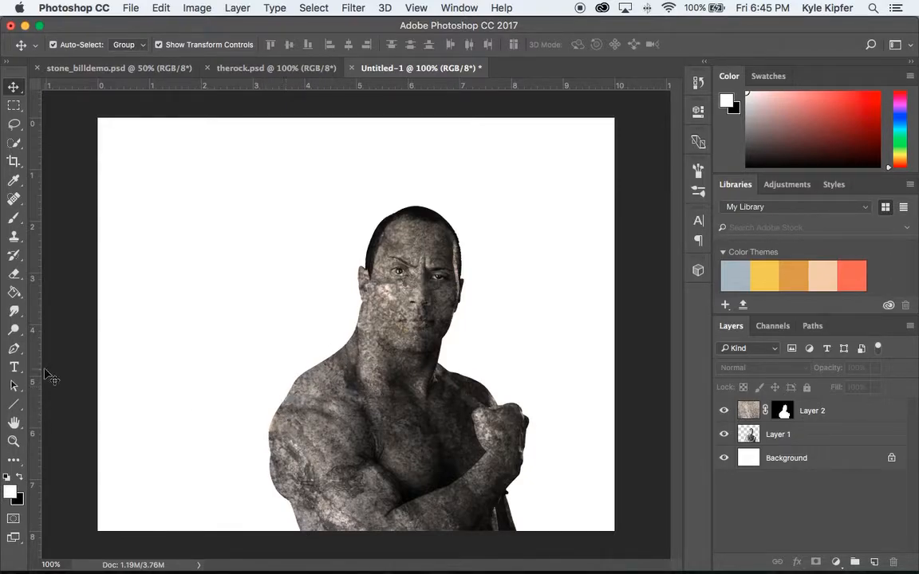
Step: Darken the texture on Layer 2 along the figure's outer arm, shoulder, neck and ear using the Burn tool with a soft 65 px brush
click(11, 331)
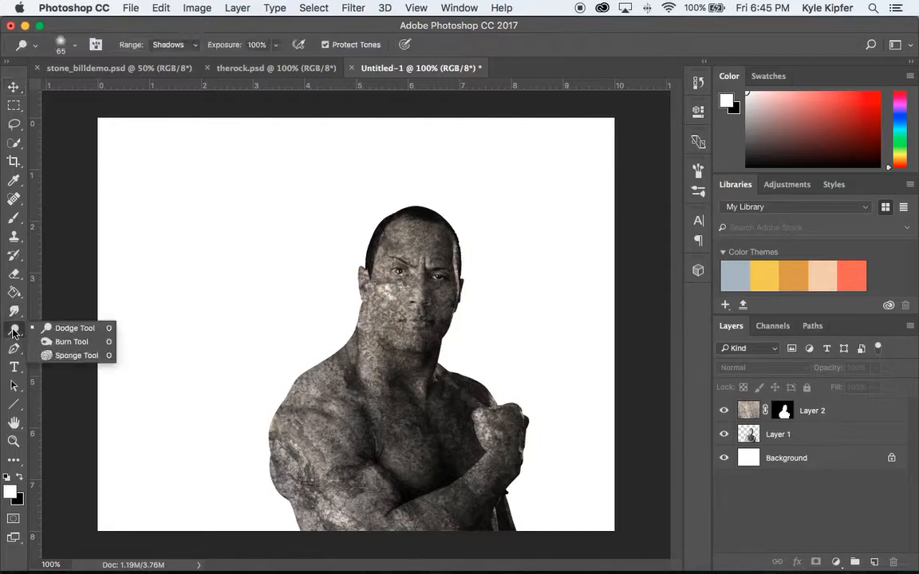
click(68, 346)
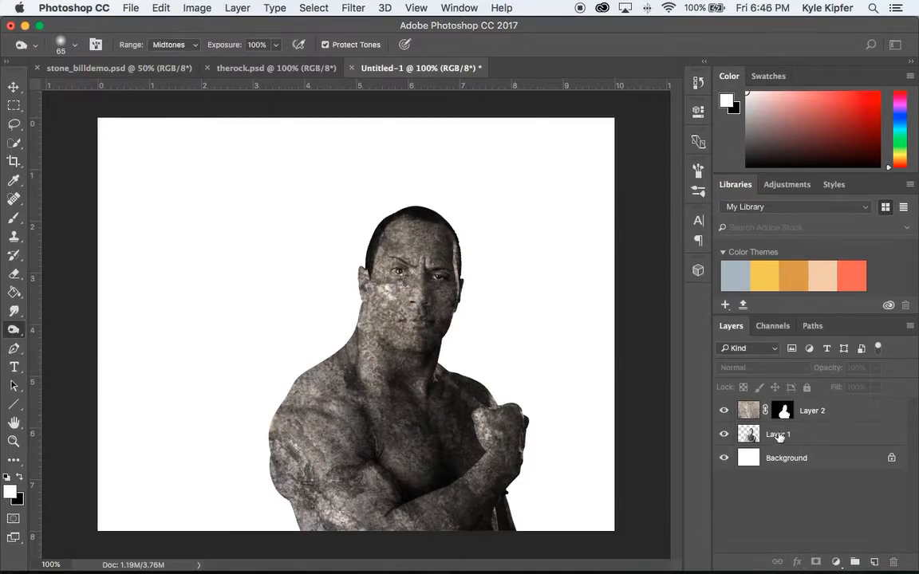
click(768, 435)
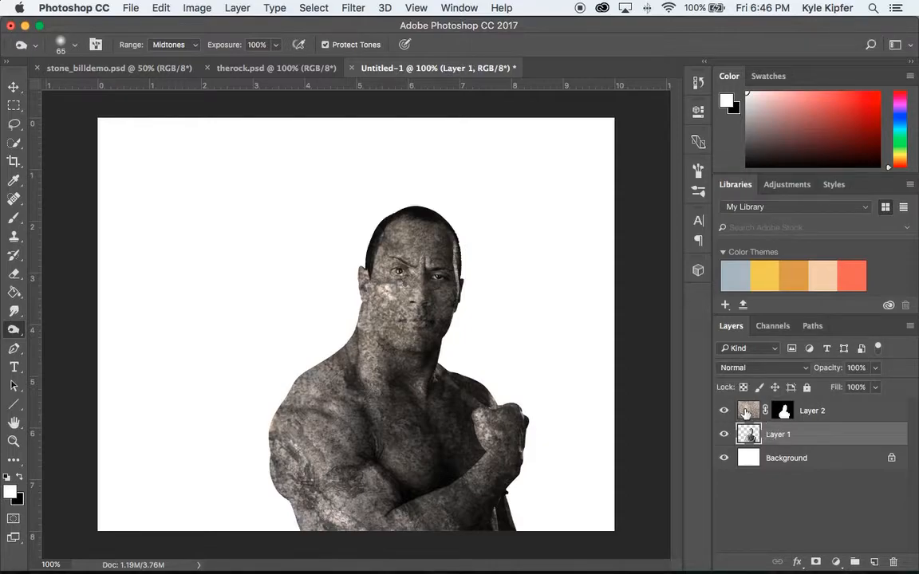
click(758, 412)
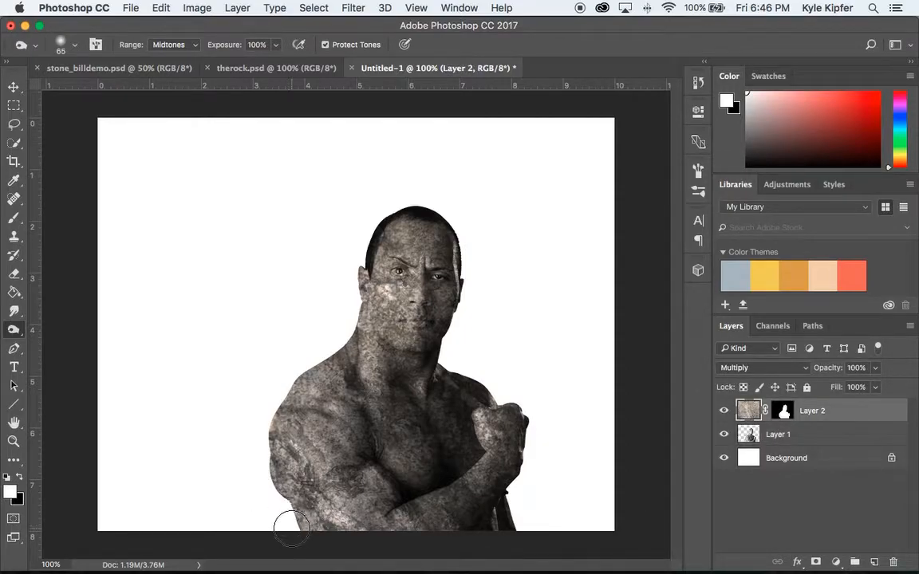
drag(271, 480, 281, 407)
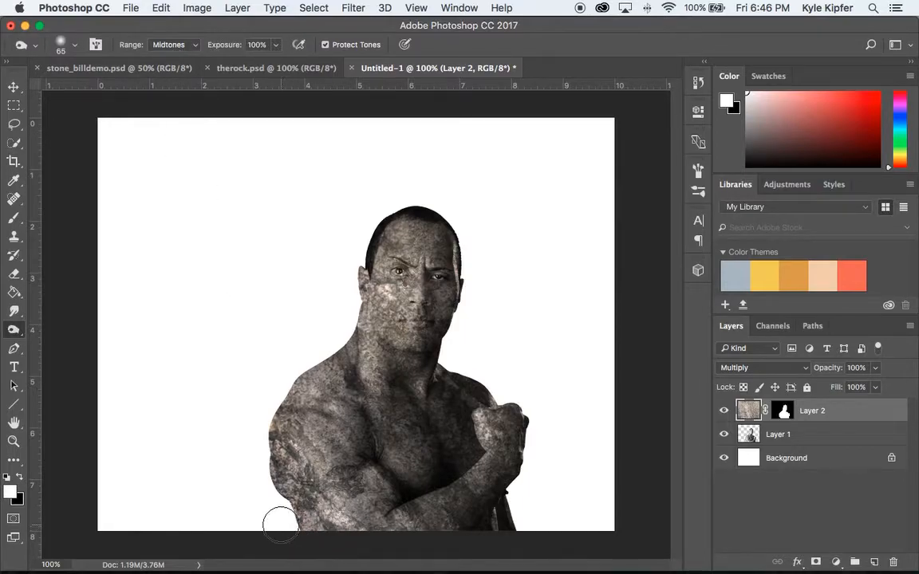
click(76, 48)
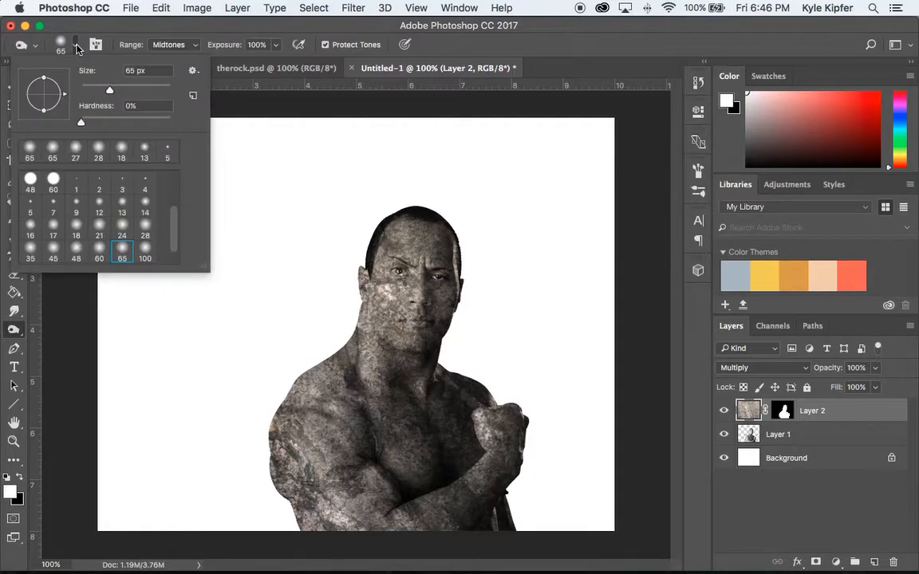
click(122, 253)
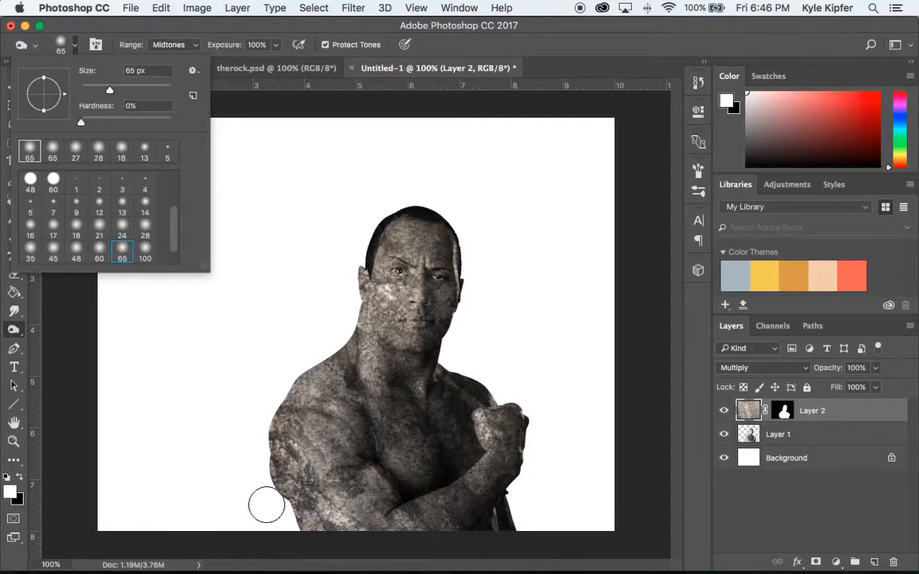
mouse_move(284, 531)
mouse_down()
mouse_move(270, 500)
mouse_move(264, 456)
mouse_move(266, 418)
mouse_move(288, 371)
mouse_move(271, 408)
mouse_move(272, 392)
mouse_move(325, 345)
mouse_move(281, 373)
mouse_move(342, 331)
mouse_move(301, 361)
mouse_move(344, 313)
mouse_move(343, 331)
mouse_move(286, 399)
mouse_move(269, 474)
mouse_move(291, 531)
mouse_up()
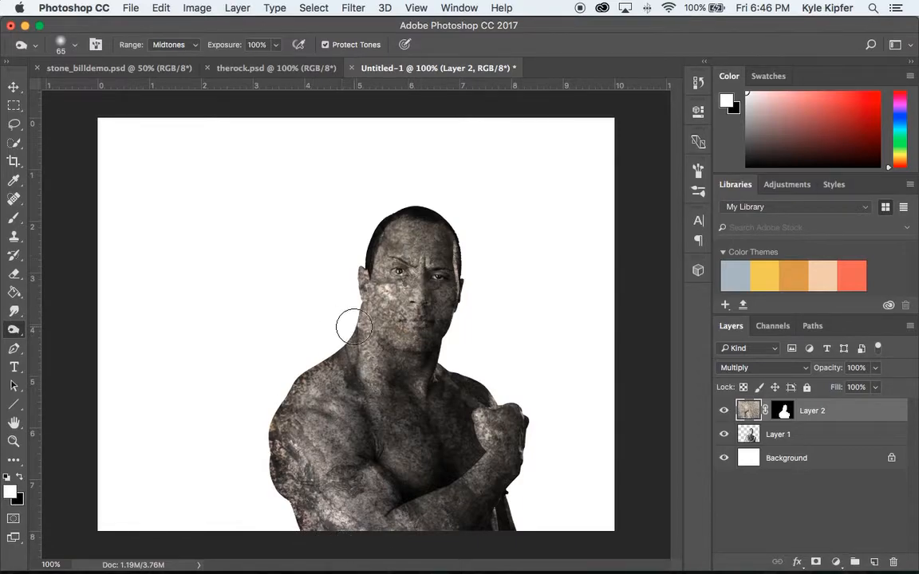
mouse_move(360, 289)
mouse_down()
mouse_move(357, 263)
mouse_move(353, 287)
mouse_up()
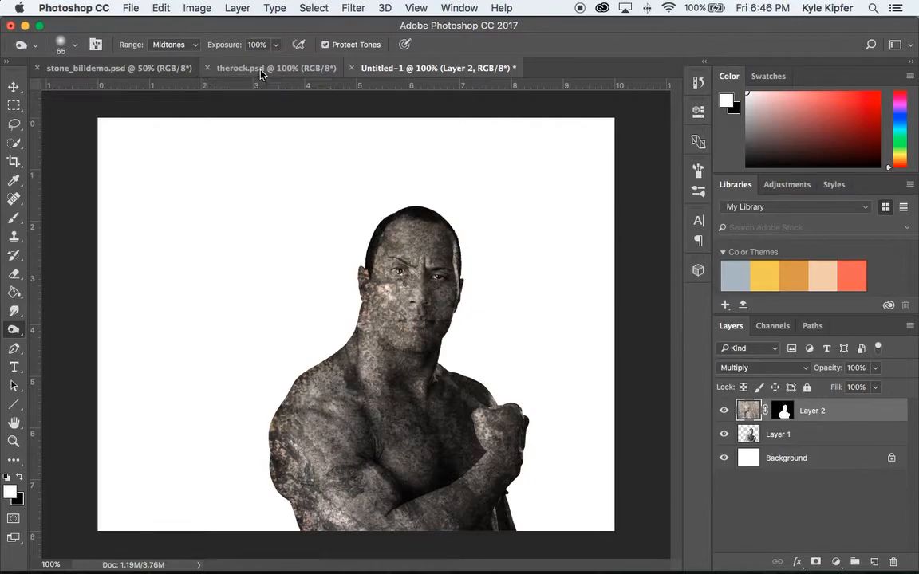
Step: Copy the Wrestling Ring.jpg image from the Google results in Chrome and paste it into the Untitled-1 document in Photoshop
mouse_move(600, 571)
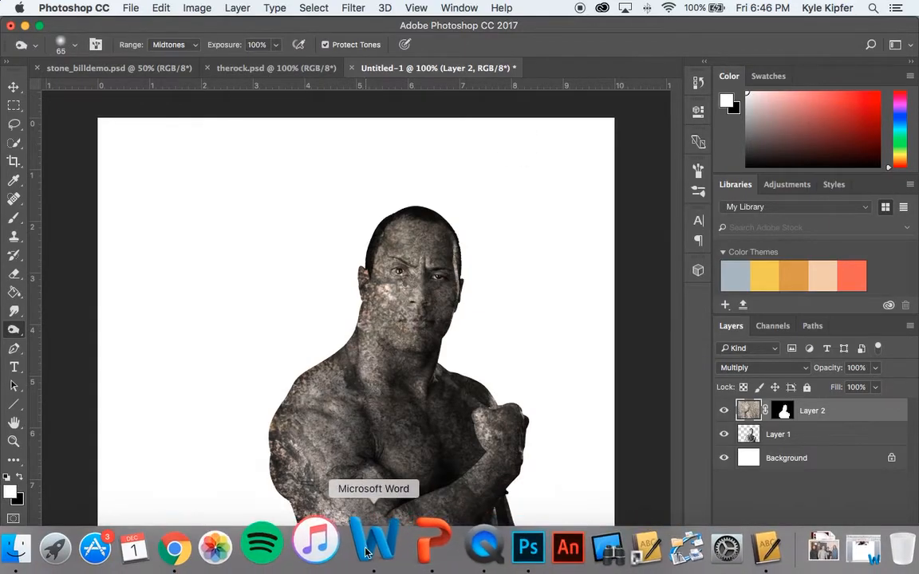
click(210, 545)
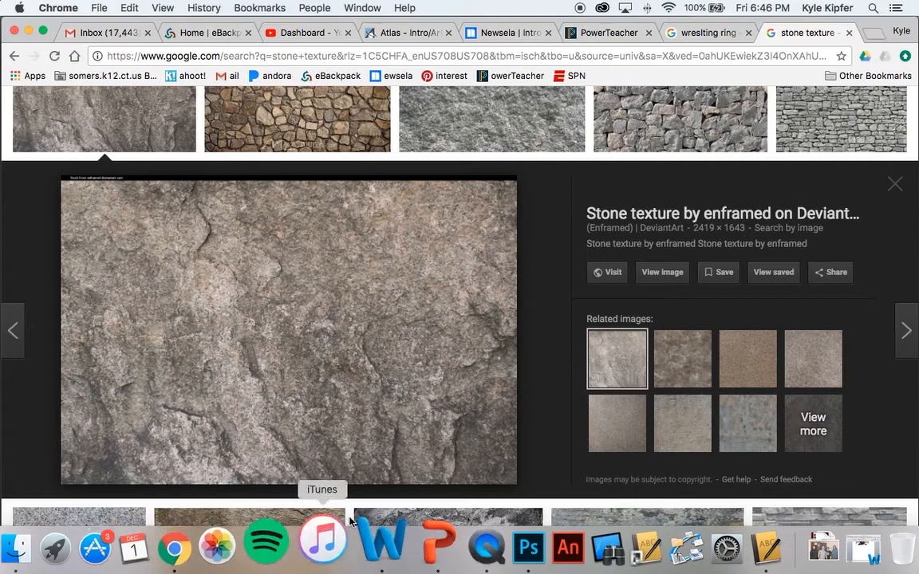
click(684, 36)
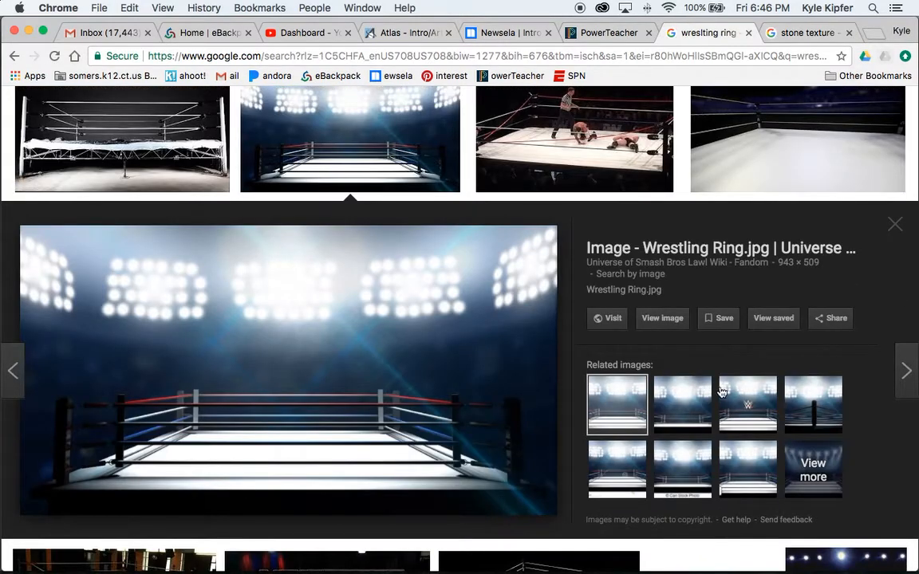
right_click(282, 410)
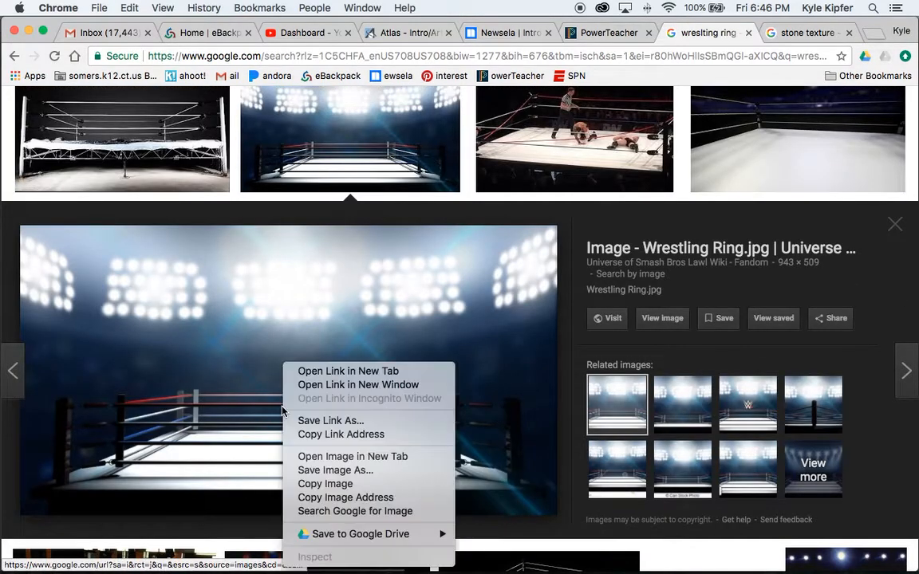
click(351, 483)
key(super+Tab)
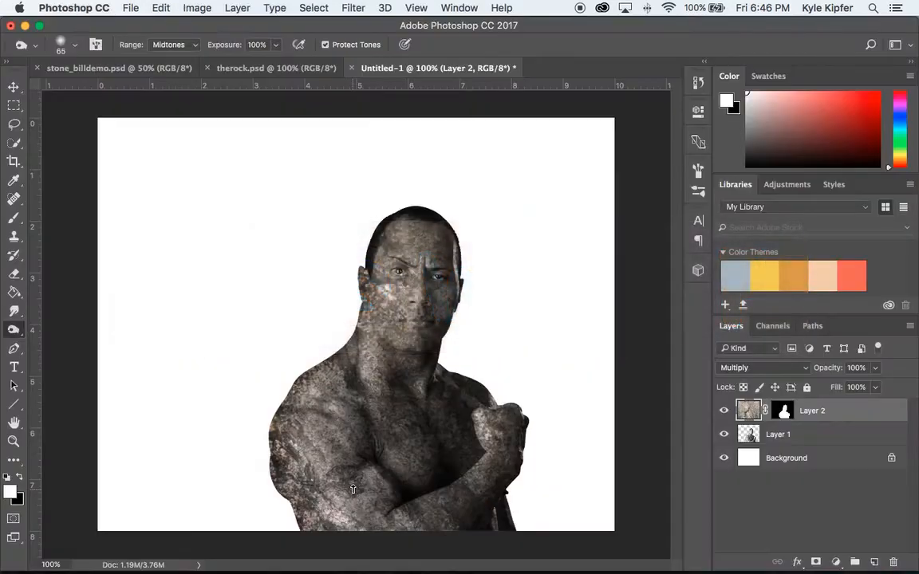
key(super+v)
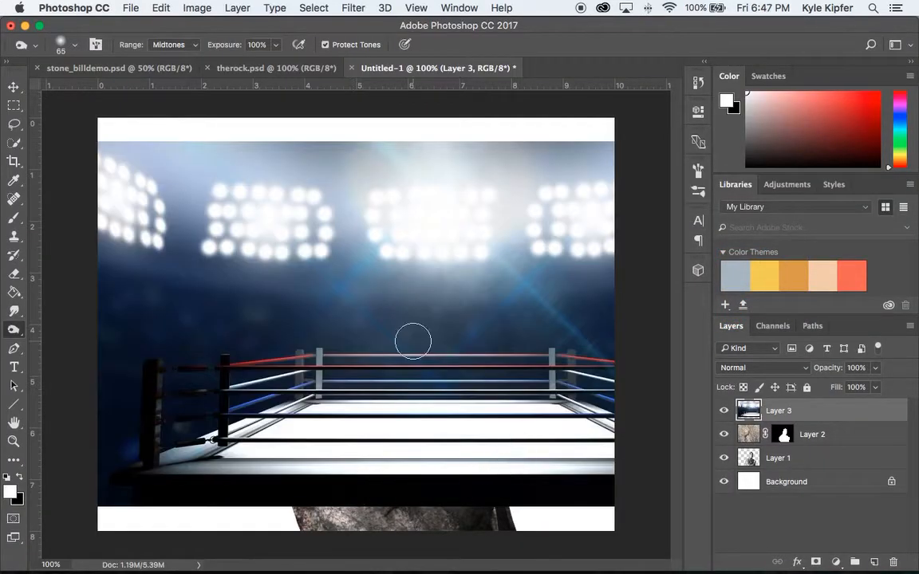
Step: Move Layer 3 with the wrestling ring below Layer 1, then enlarge and position it to cover the whole canvas
drag(810, 410, 815, 470)
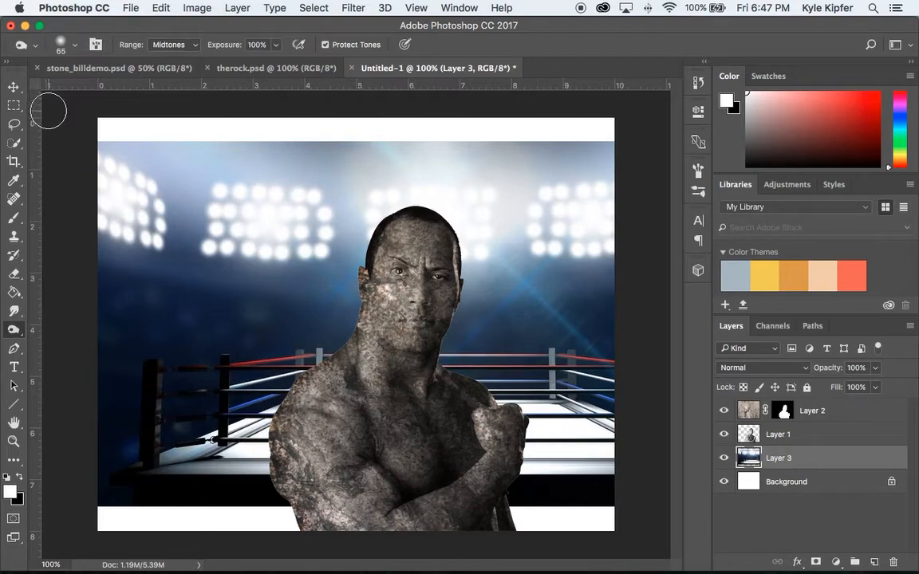
click(13, 86)
drag(94, 141, 47, 115)
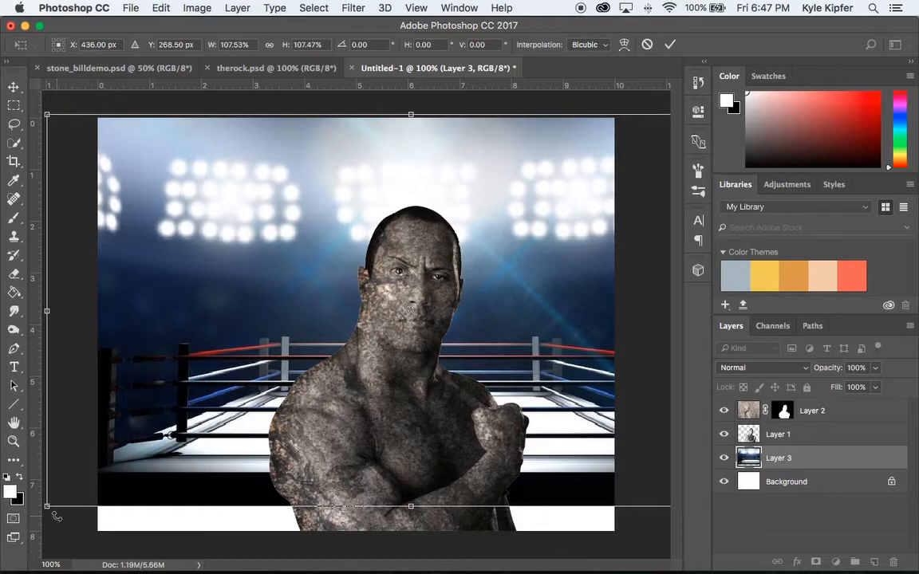
drag(149, 431, 231, 435)
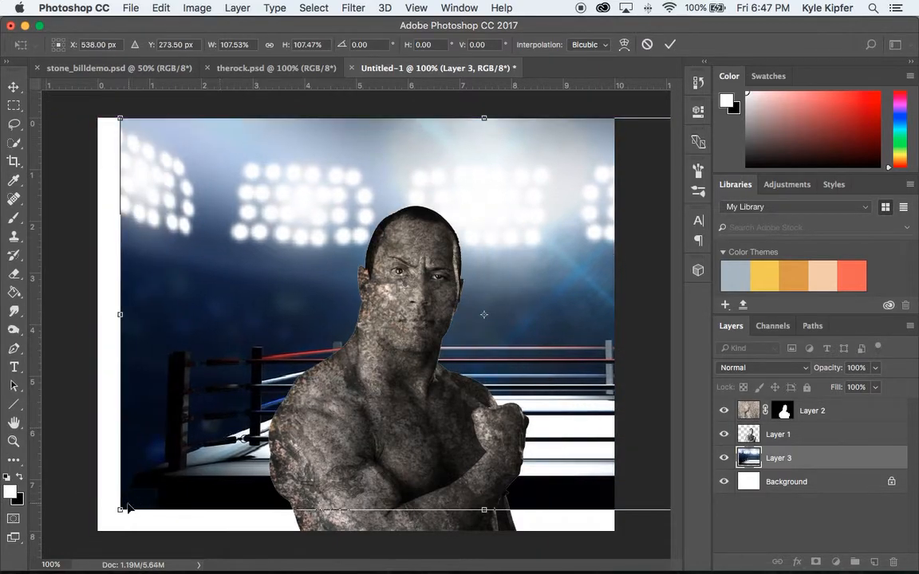
drag(120, 509, 87, 543)
key(Return)
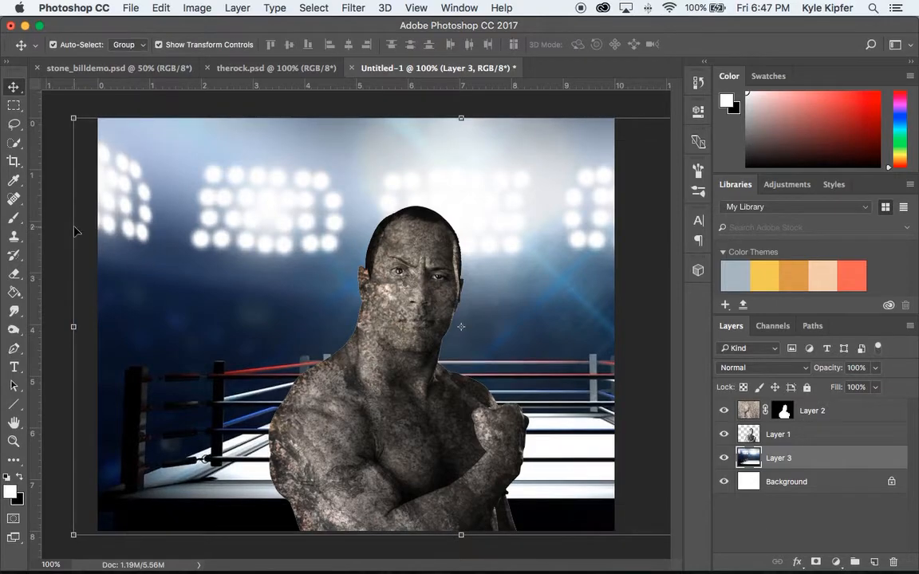
key(super+t)
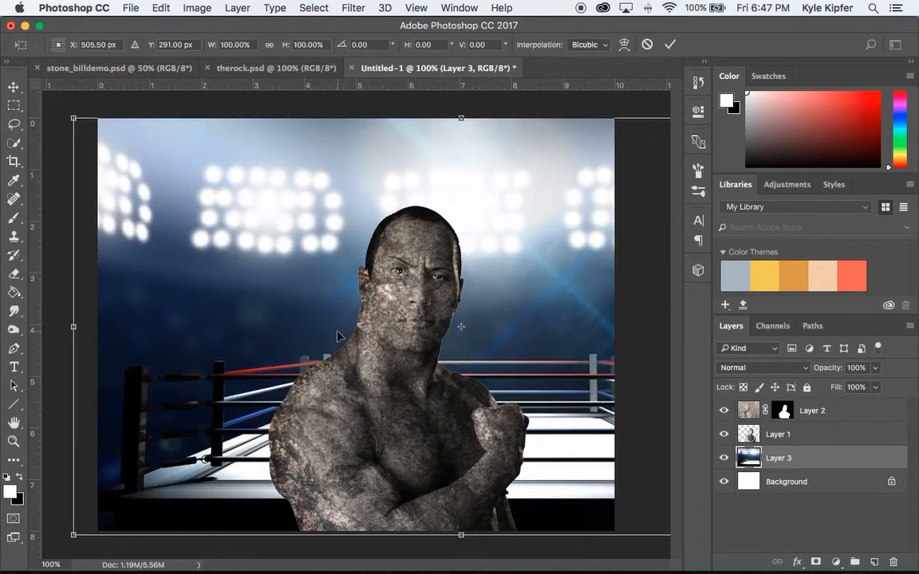
key(Return)
click(654, 313)
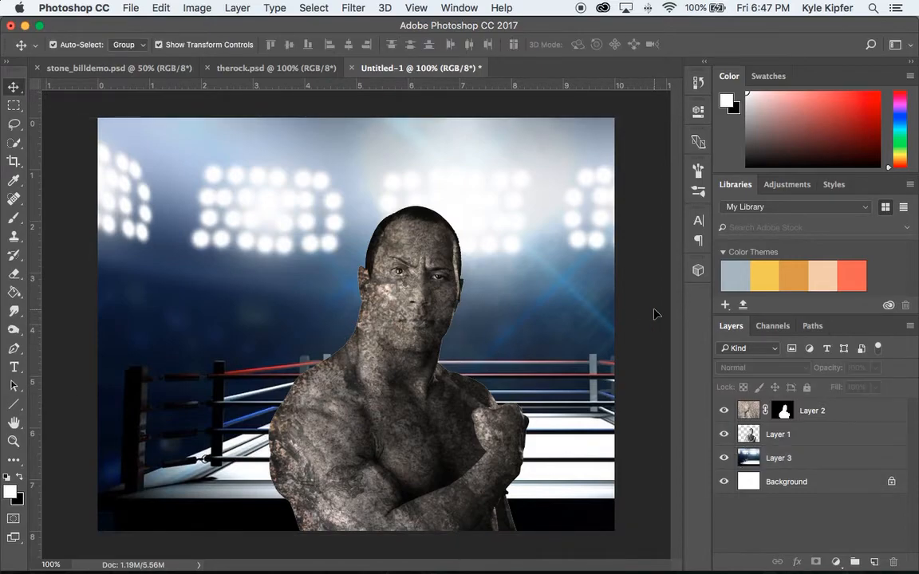